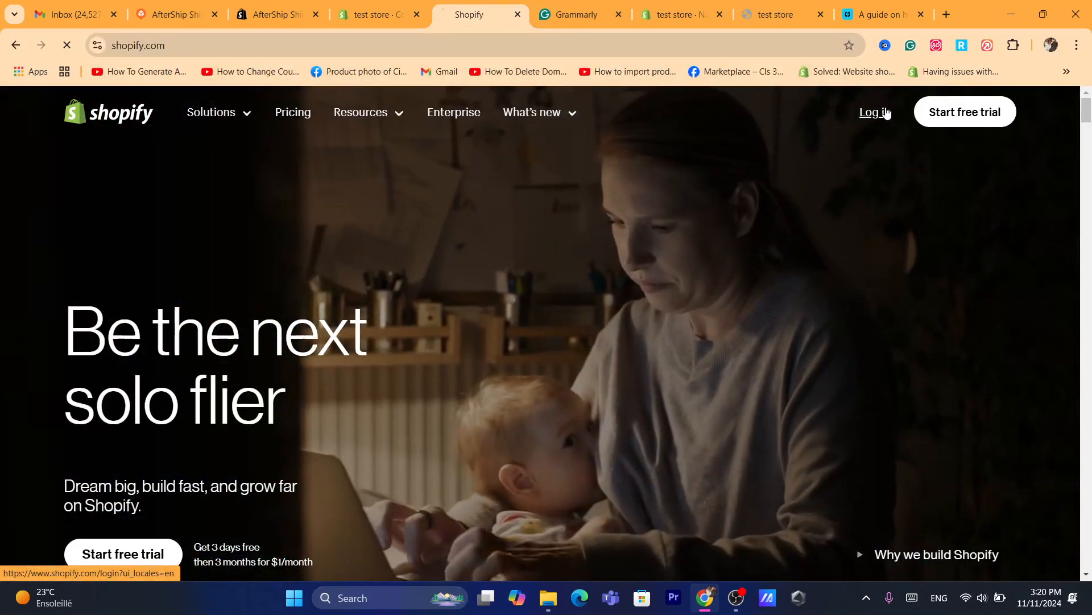
Log in to the Shopify admin and open the Pages list of the online store.
{"action": "left_click", "coordinate": [886, 113]}
{"action": "left_click", "coordinate": [499, 43]}
{"action": "type", "text": "s"}
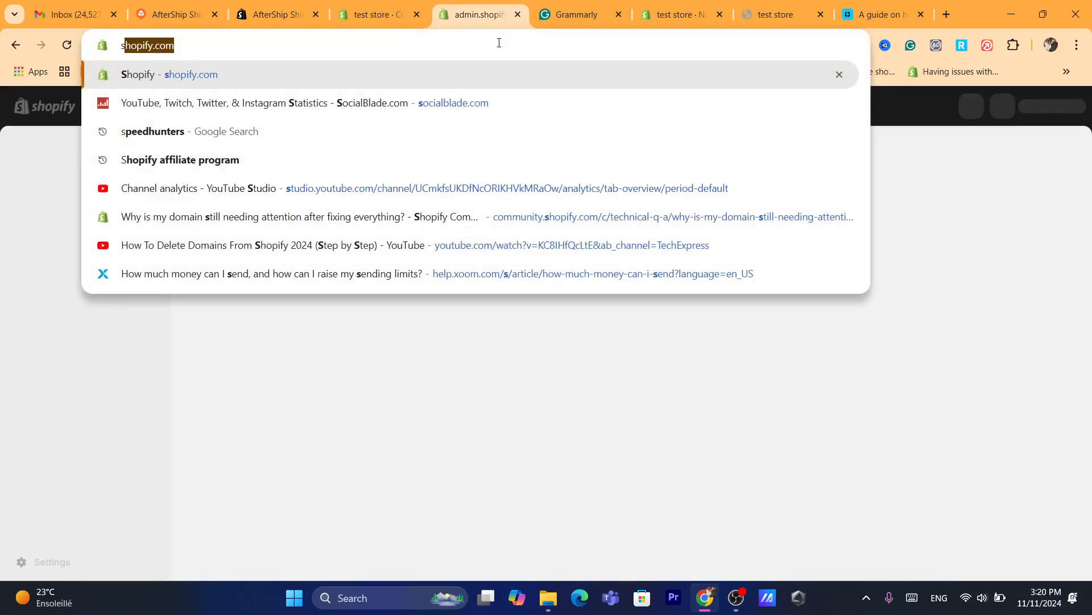
{"action": "left_click", "coordinate": [317, 393]}
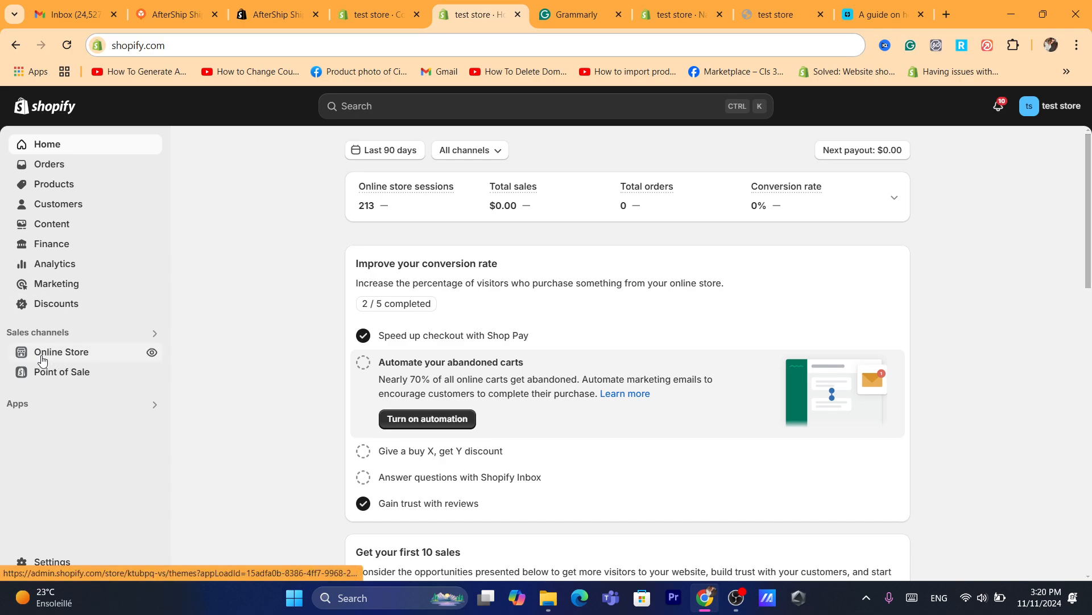
{"action": "left_click", "coordinate": [61, 356]}
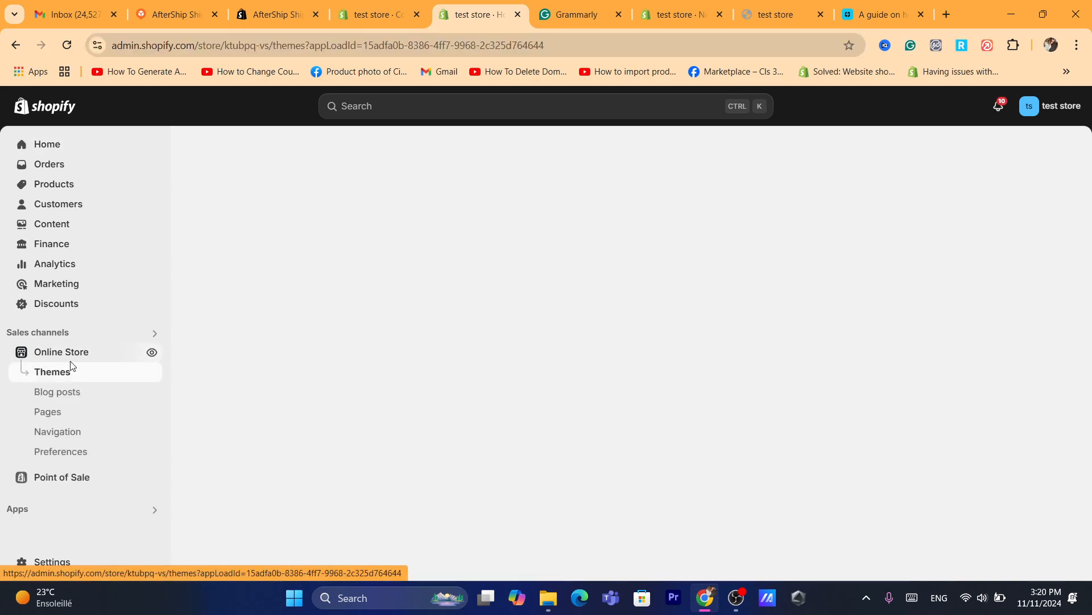
{"action": "left_click", "coordinate": [55, 419]}
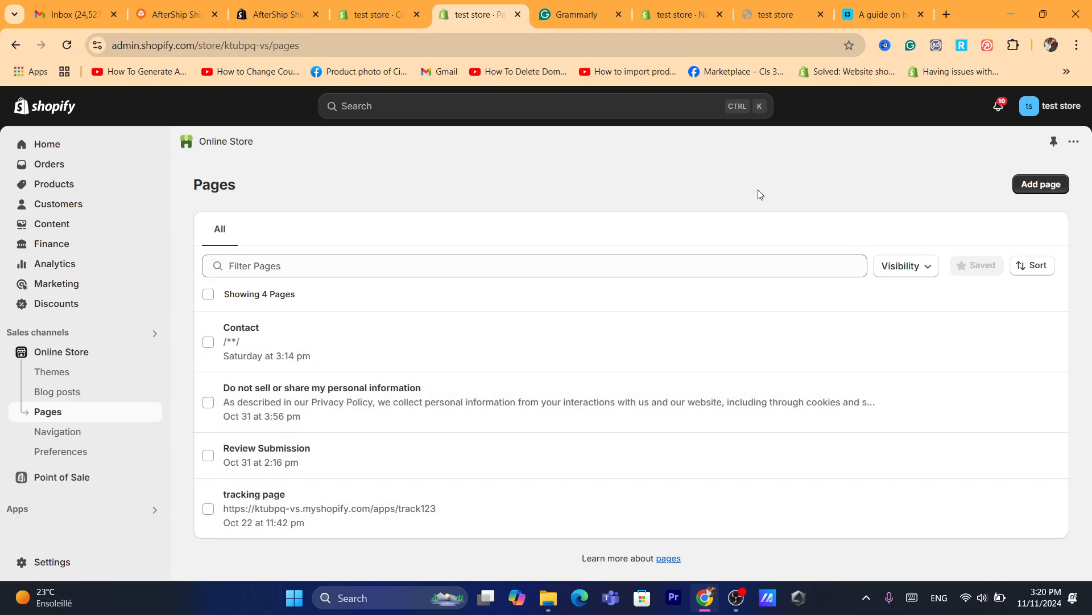
{"action": "left_click", "coordinate": [566, 41]}
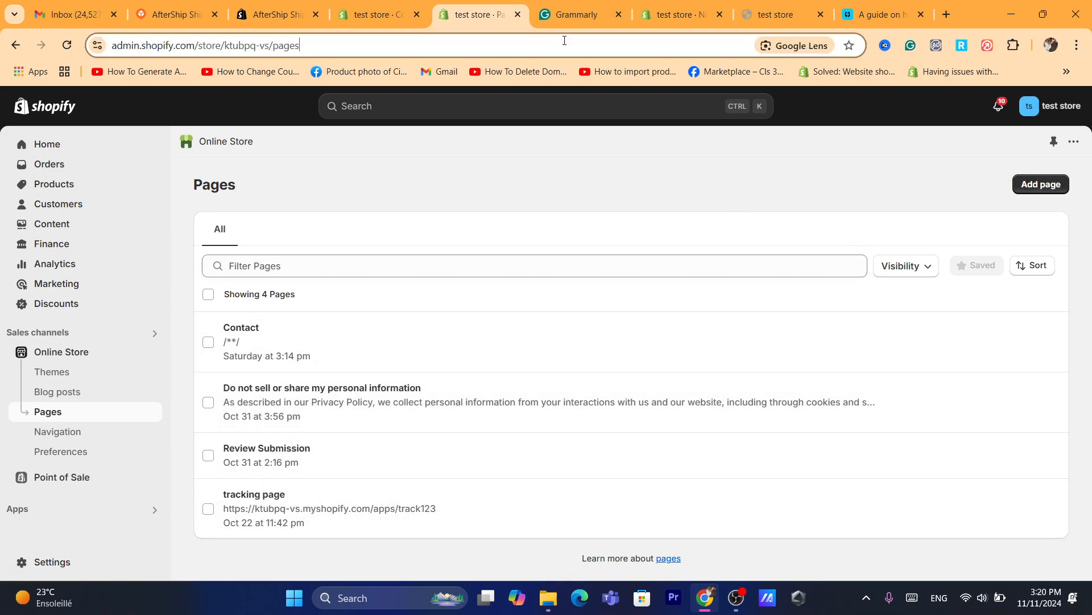
{"action": "type", "text": "how to add products to a new page on shopify specific page."}
{"action": "left_click", "coordinate": [976, 205]}
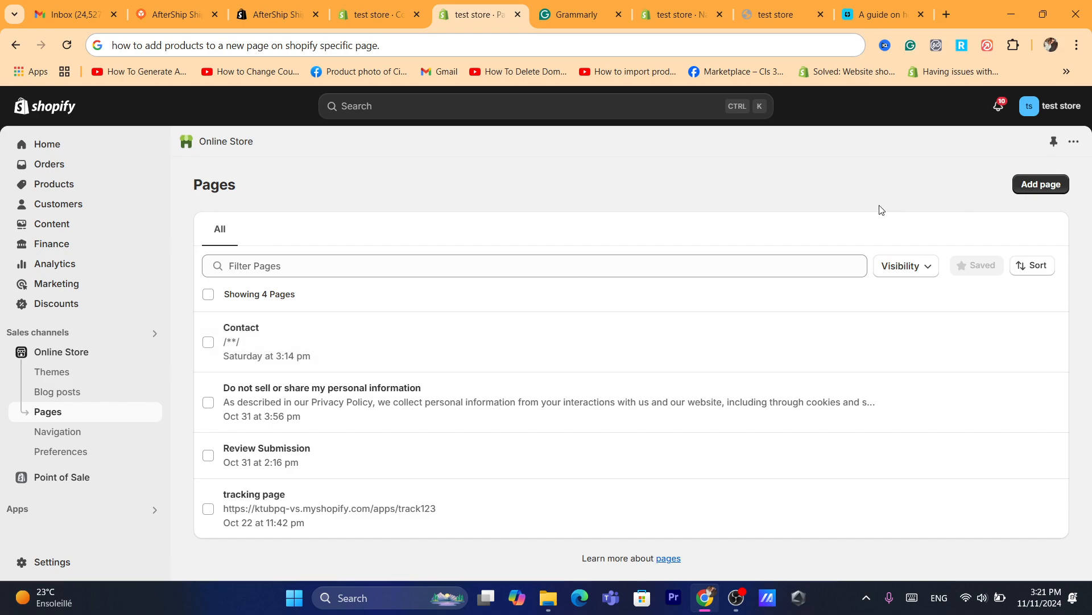
Add a new online store page and title it "T shirts", leaving its content empty.
{"action": "left_click", "coordinate": [1044, 185]}
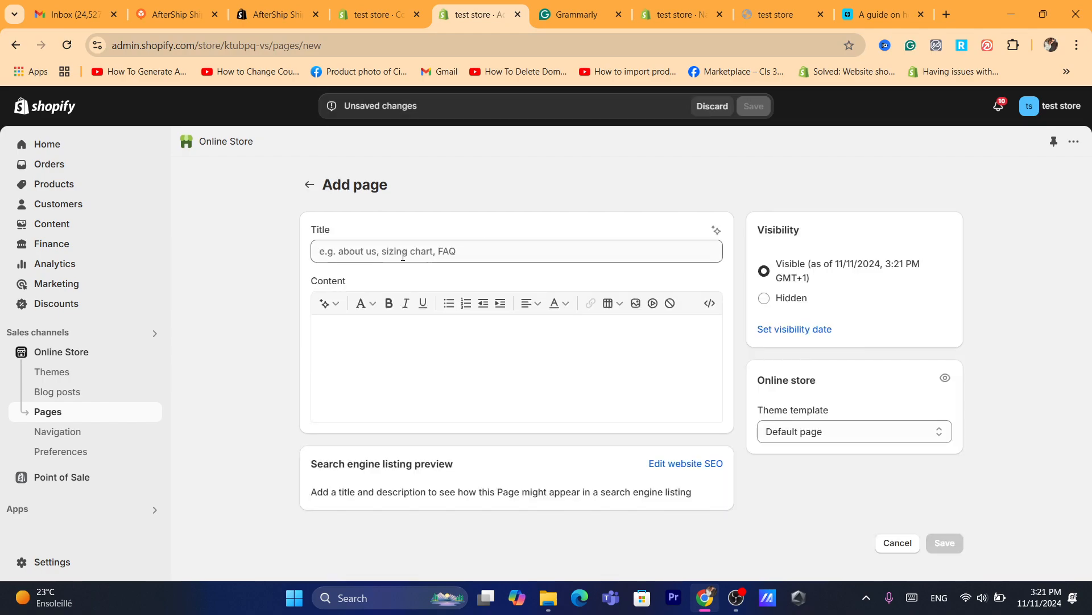
{"action": "left_click", "coordinate": [395, 250]}
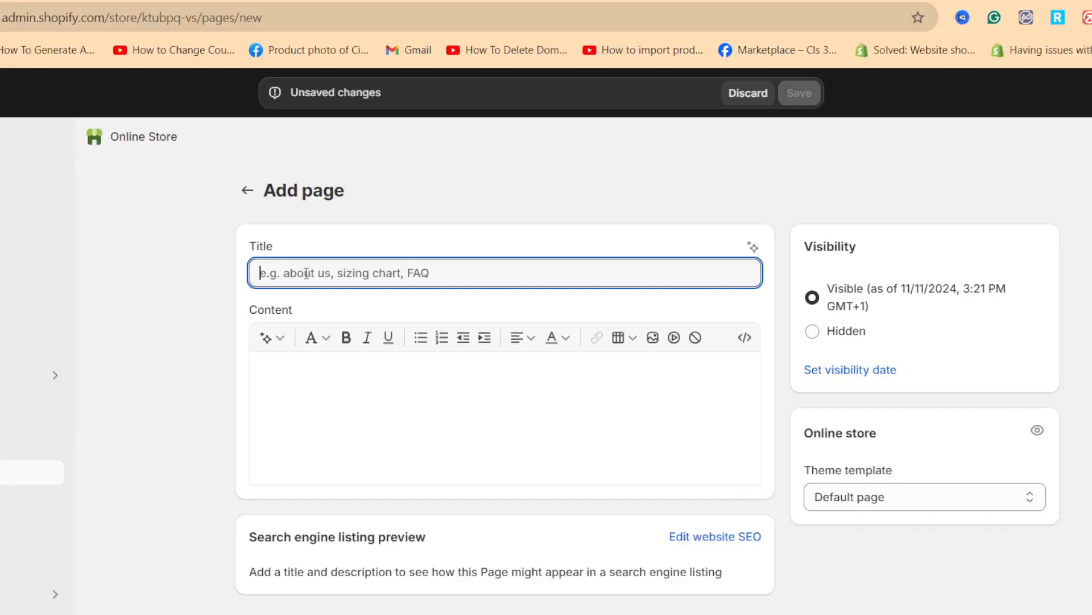
{"action": "type", "text": "T shirts"}
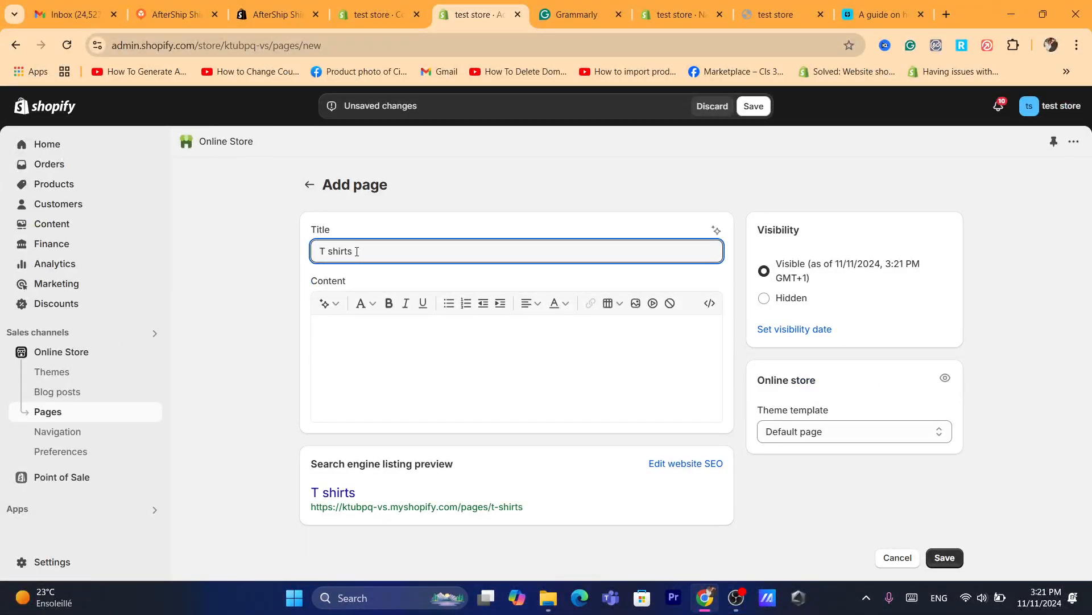
{"action": "left_click", "coordinate": [394, 312]}
{"action": "left_click", "coordinate": [389, 362]}
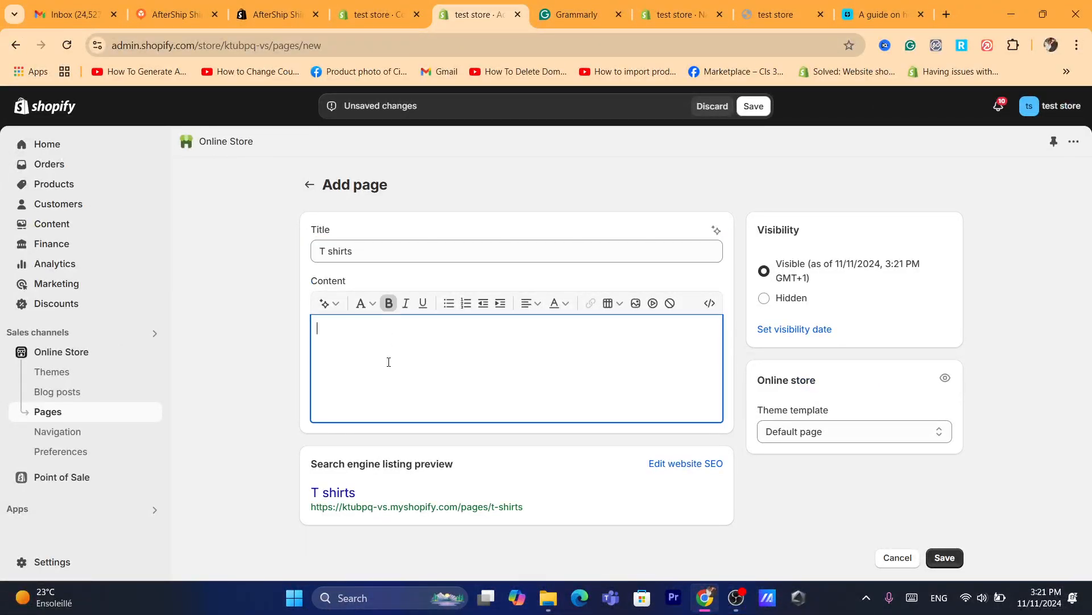
{"action": "triple_click", "coordinate": [349, 252]}
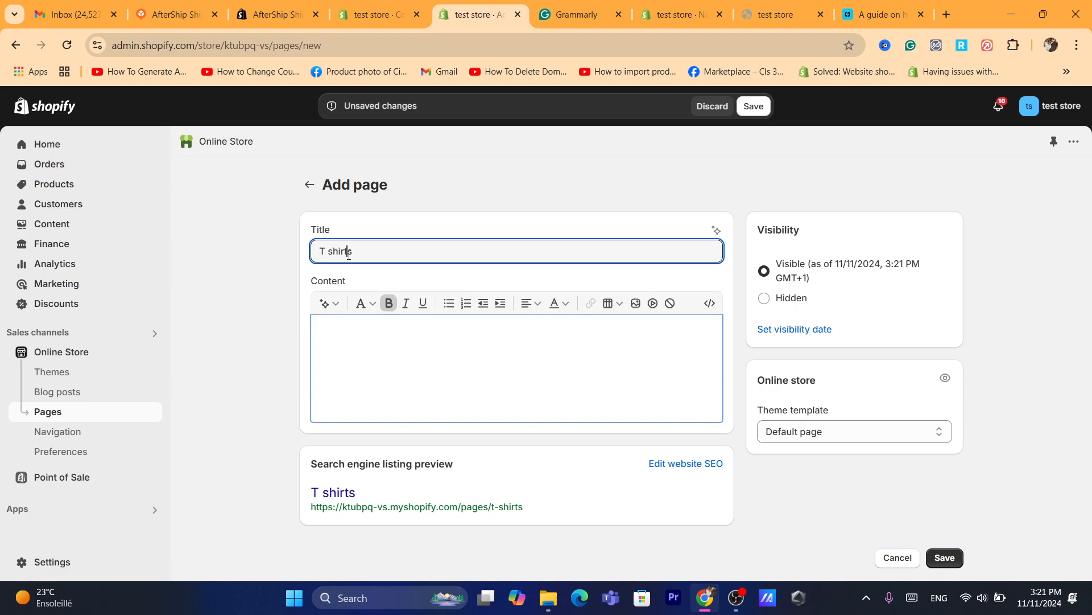
{"action": "left_click", "coordinate": [252, 282]}
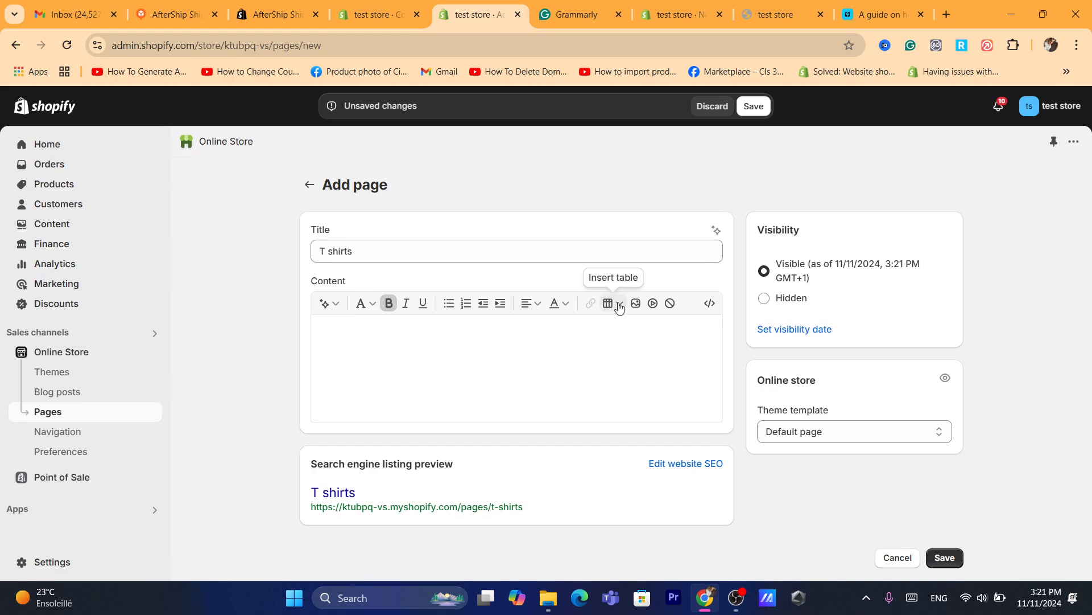
Check the theme template choices, keep Default page, and save the T shirts page.
{"action": "left_click", "coordinate": [813, 430]}
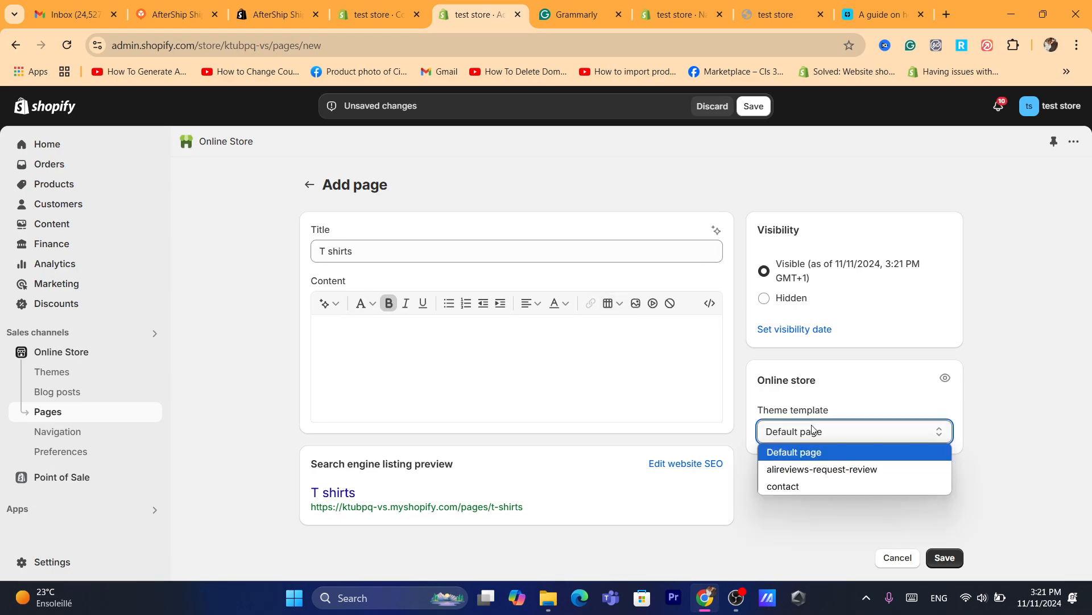
{"action": "left_click", "coordinate": [733, 418]}
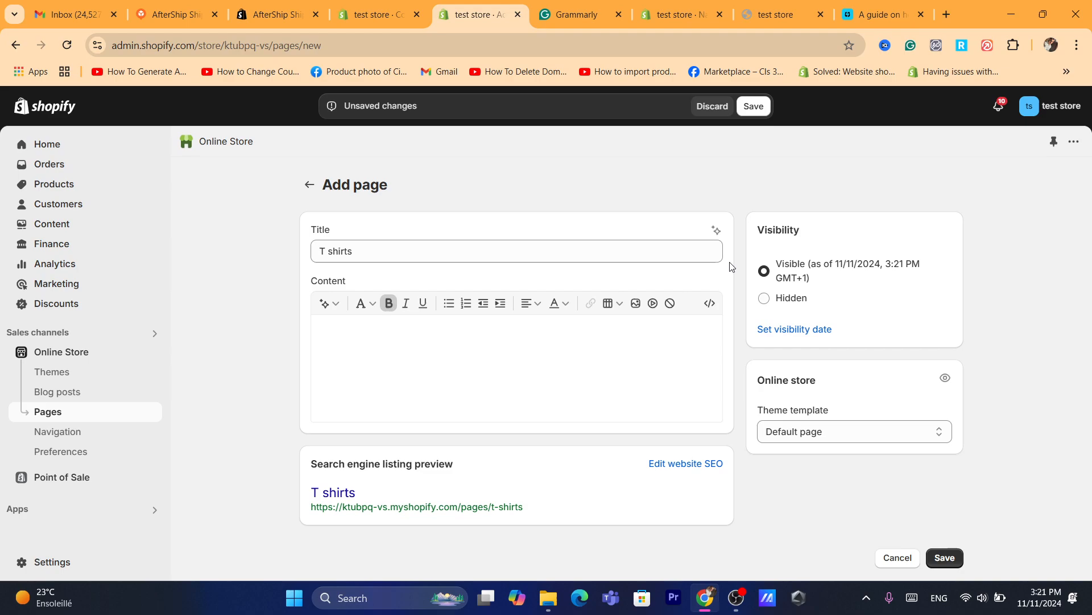
{"action": "left_click", "coordinate": [761, 106]}
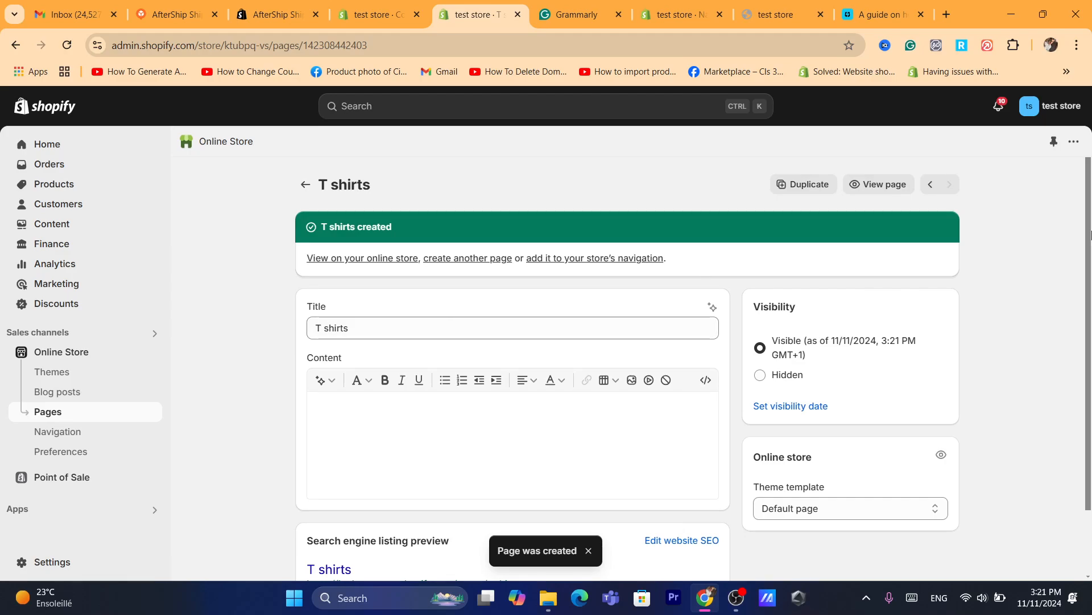
View the new T shirts page on the live storefront and examine its heading and content area.
{"action": "scroll", "coordinate": [1090, 233], "scroll_direction": "down", "scroll_amount": 1}
{"action": "left_click", "coordinate": [863, 169]}
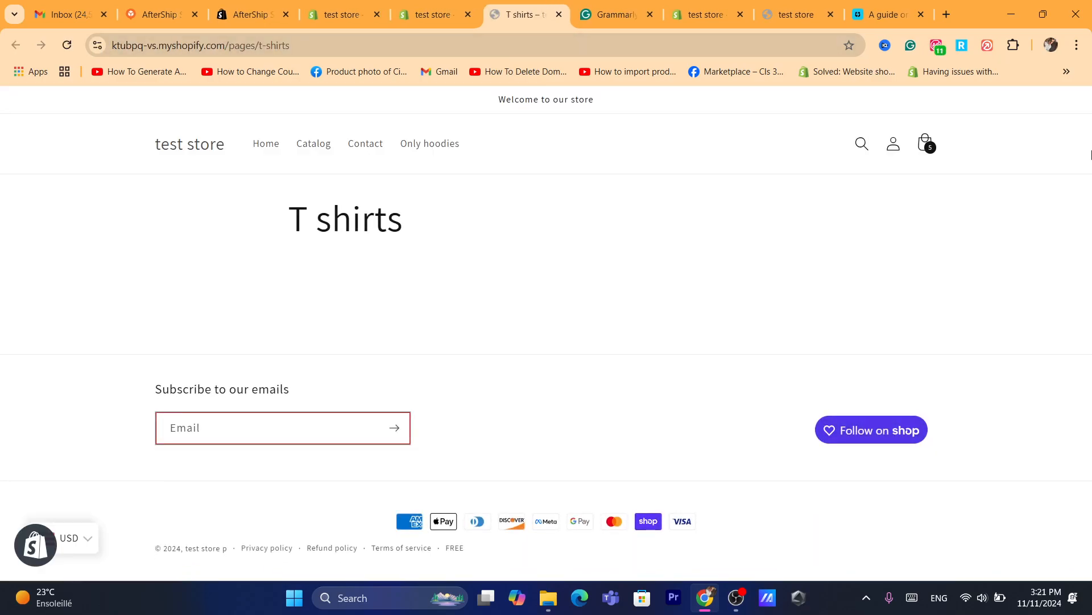
{"action": "left_click_drag", "start_coordinate": [1089, 153], "coordinate": [417, 236]}
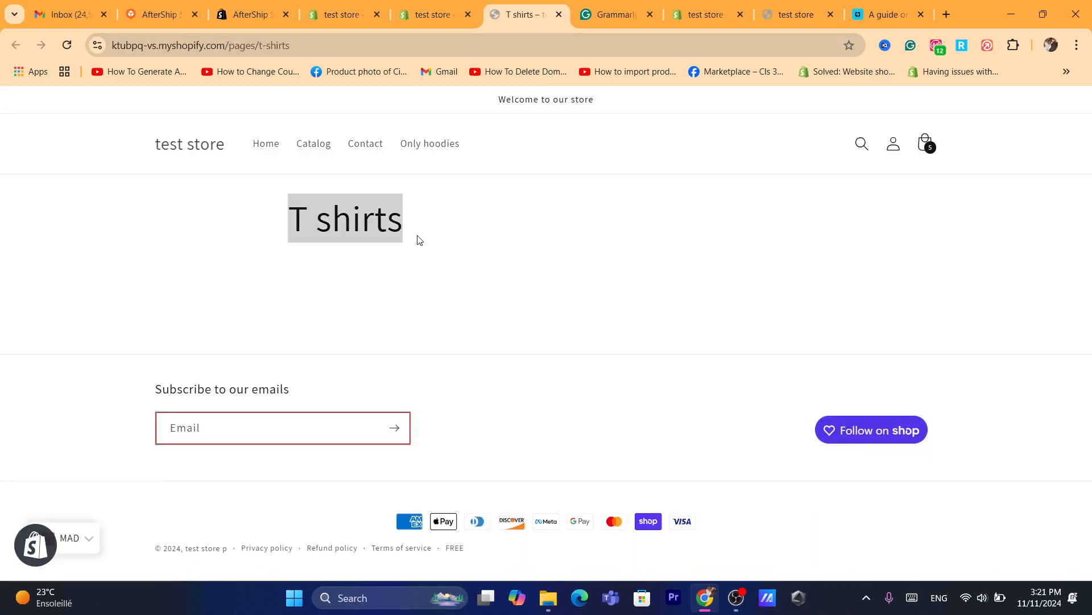
{"action": "left_click", "coordinate": [308, 316]}
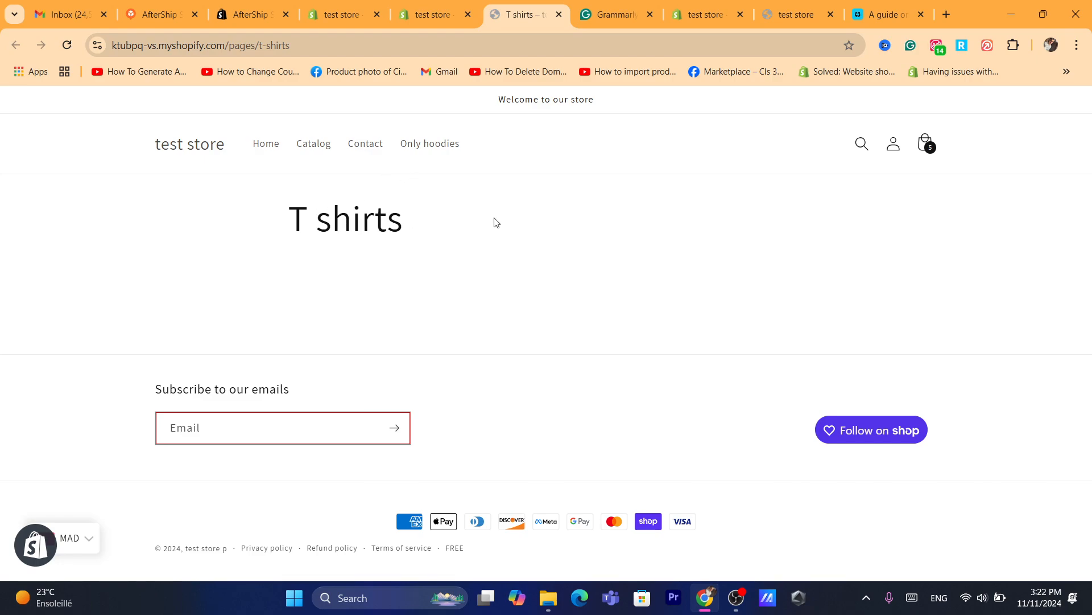
{"action": "left_click", "coordinate": [439, 46]}
Return to the T shirts page in the admin, go back to the Pages list, and open the store's Themes.
{"action": "left_click", "coordinate": [440, 7]}
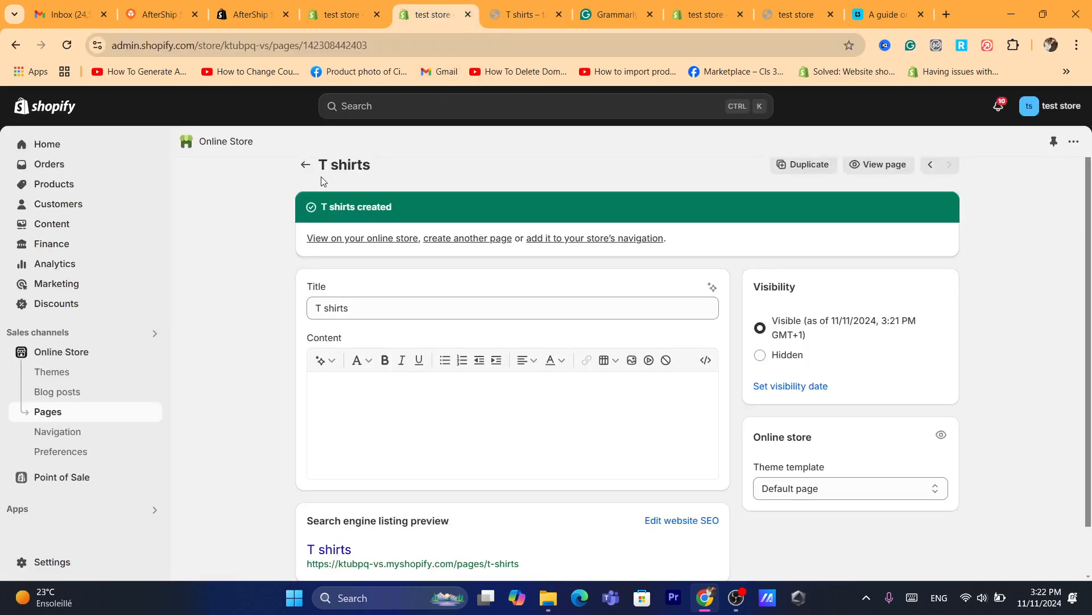
{"action": "left_click", "coordinate": [306, 165]}
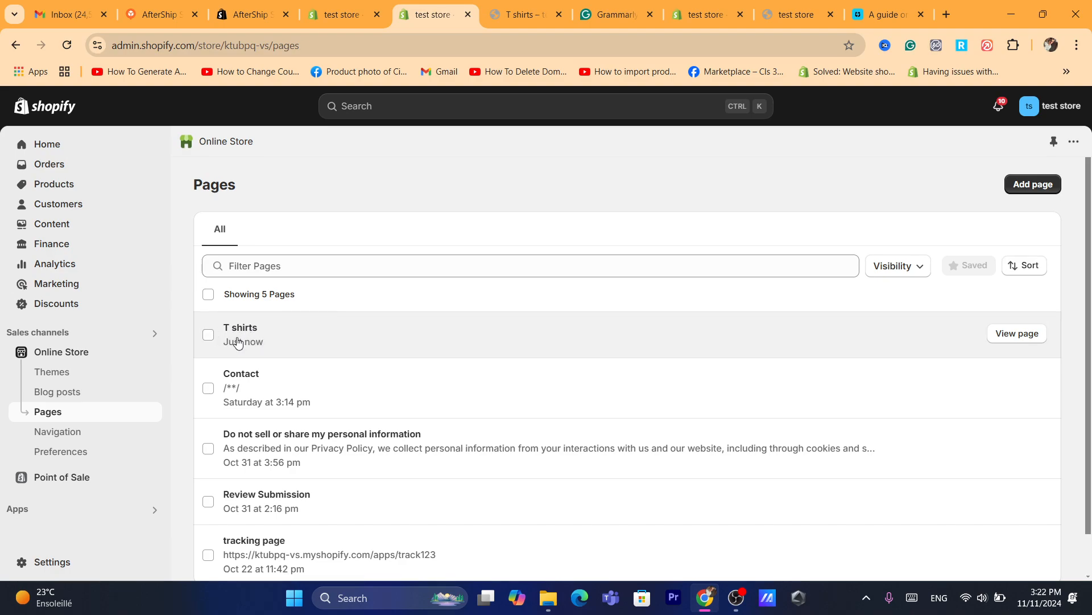
{"action": "left_click", "coordinate": [45, 354]}
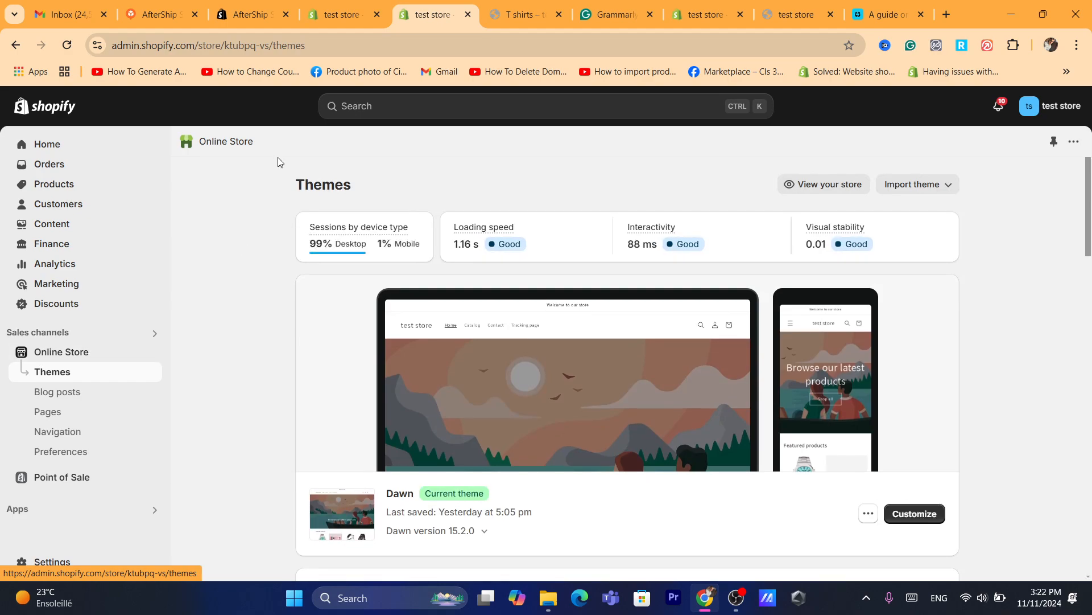
{"action": "left_click", "coordinate": [311, 47]}
{"action": "type", "text": "a"}
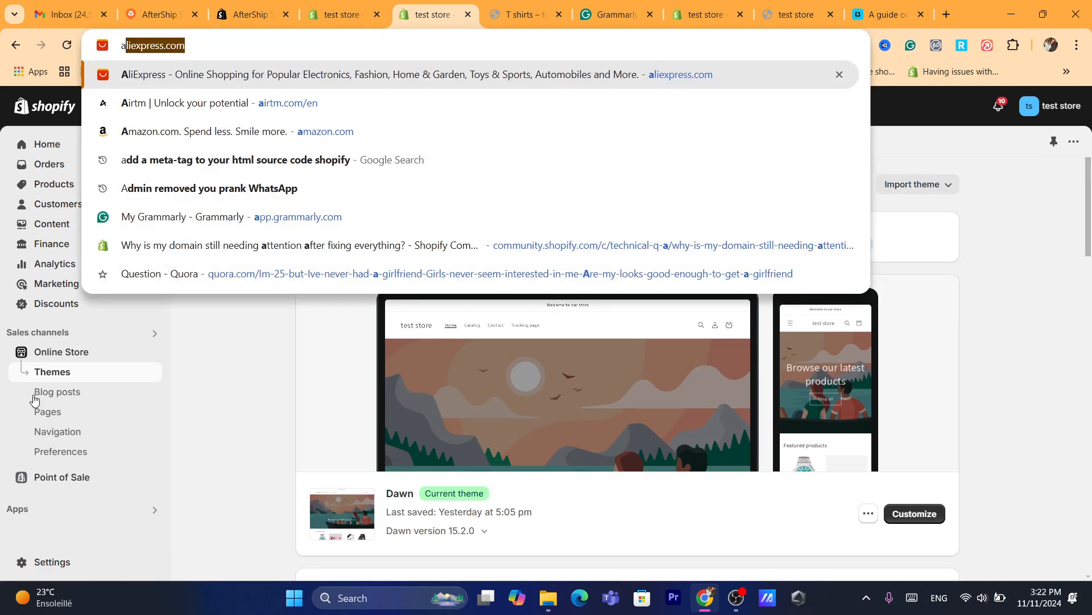
{"action": "left_click", "coordinate": [253, 368]}
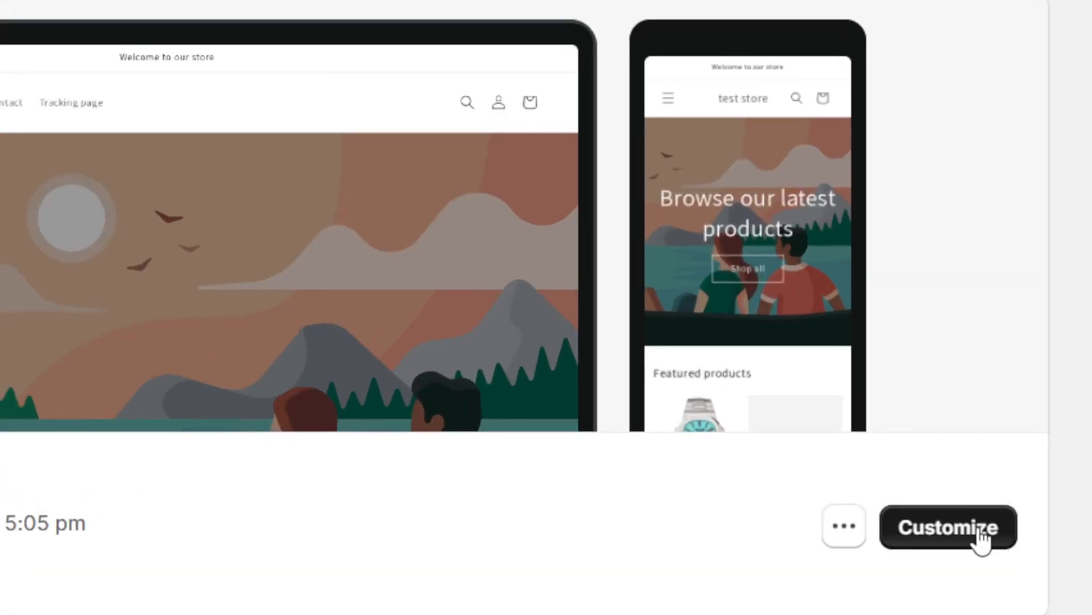
Customize the Dawn theme and open the Default page template for editing.
{"action": "left_click", "coordinate": [981, 530]}
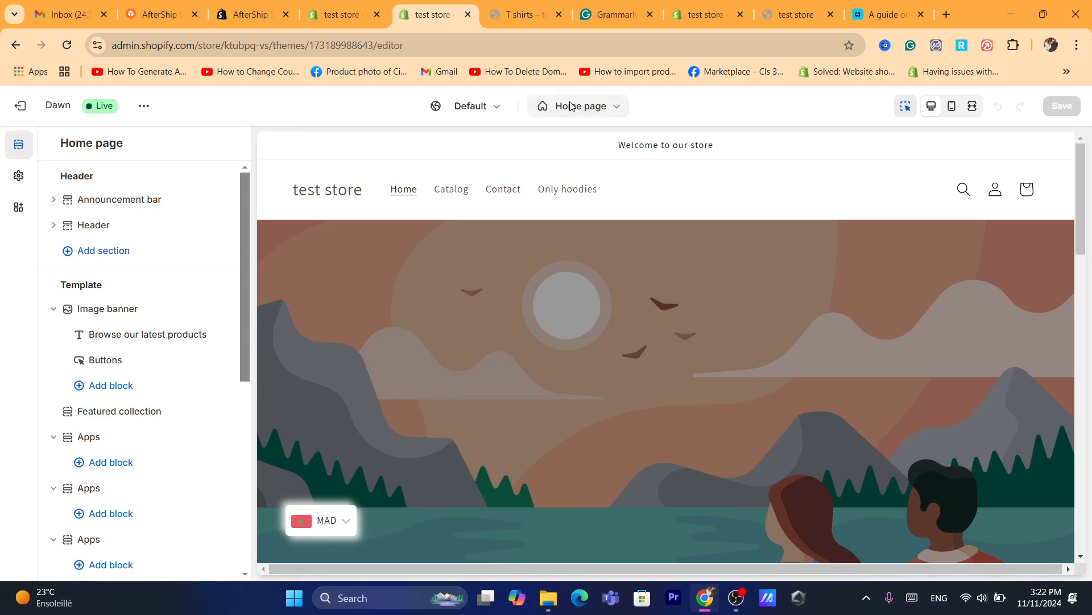
{"action": "left_click", "coordinate": [519, 45]}
{"action": "type", "text": "s"}
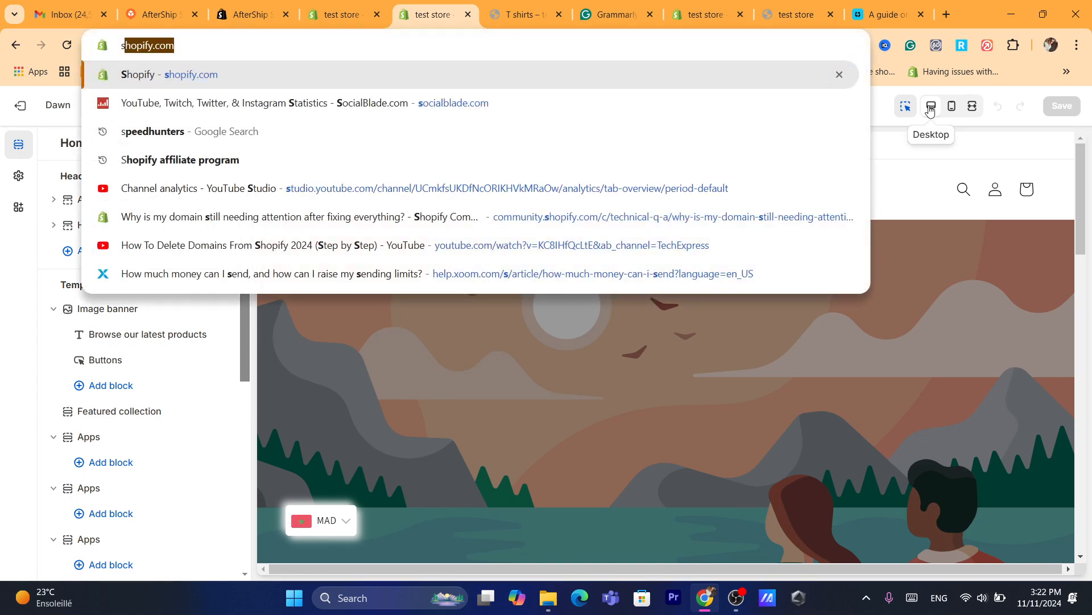
{"action": "key", "text": "Escape"}
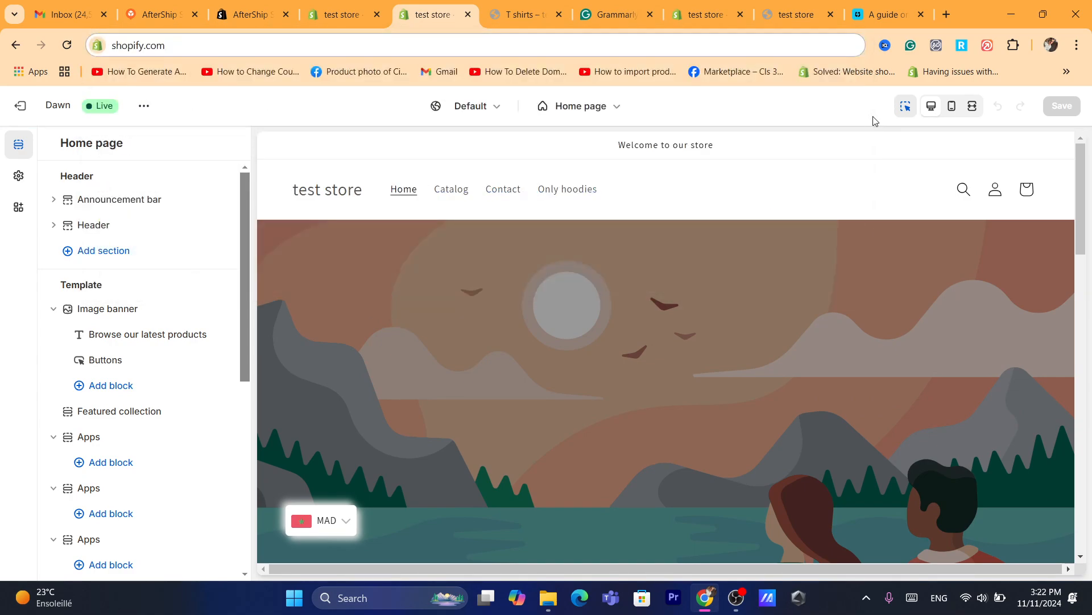
{"action": "left_click", "coordinate": [578, 107]}
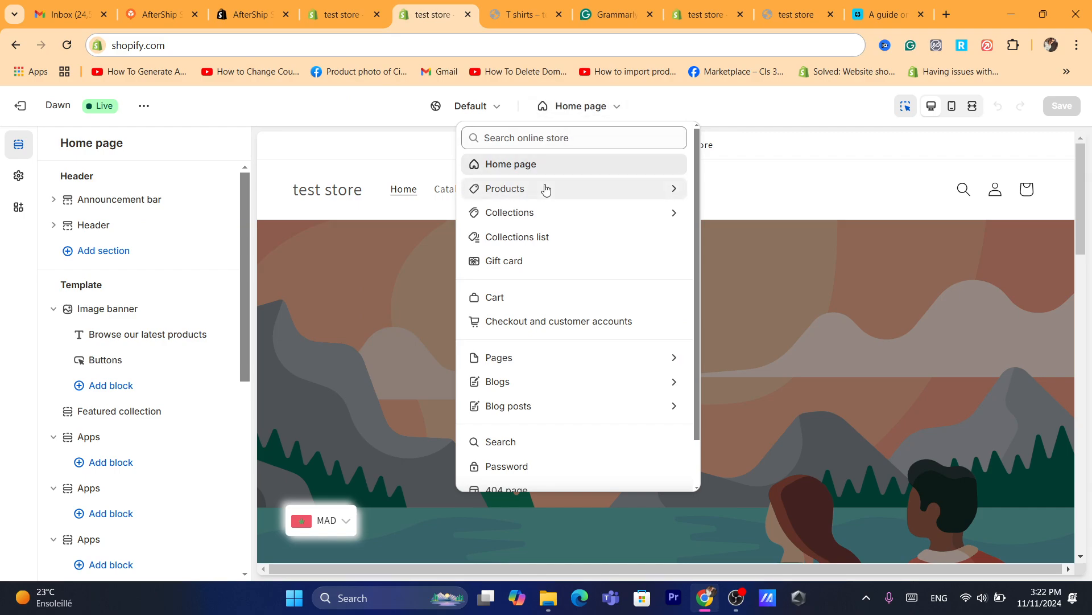
{"action": "left_click", "coordinate": [518, 356]}
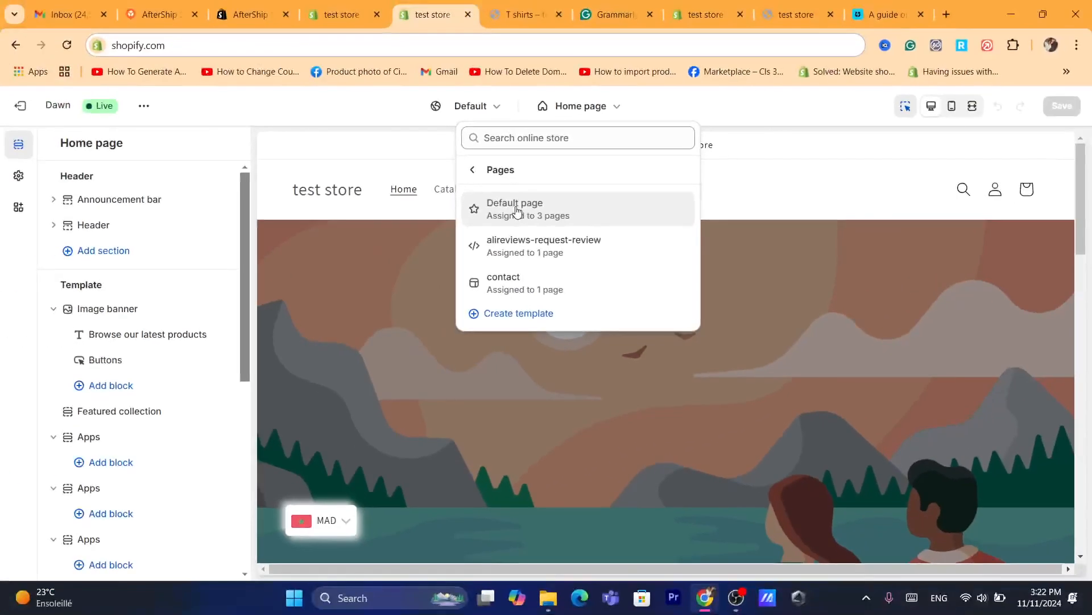
{"action": "left_click", "coordinate": [518, 211]}
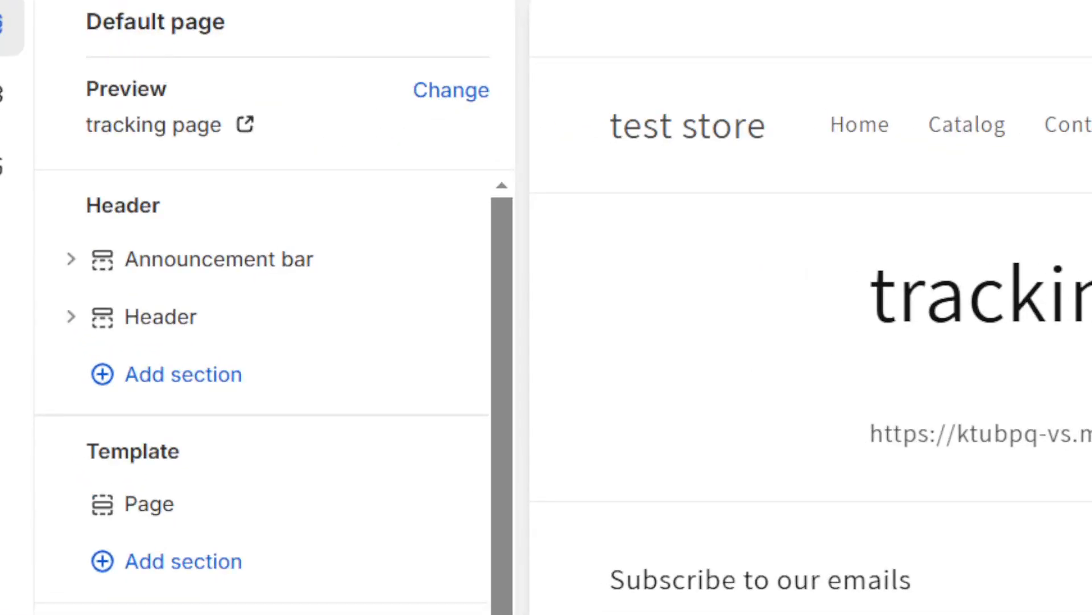
{"action": "type", "text": "S"}
{"action": "left_click", "coordinate": [69, 122]}
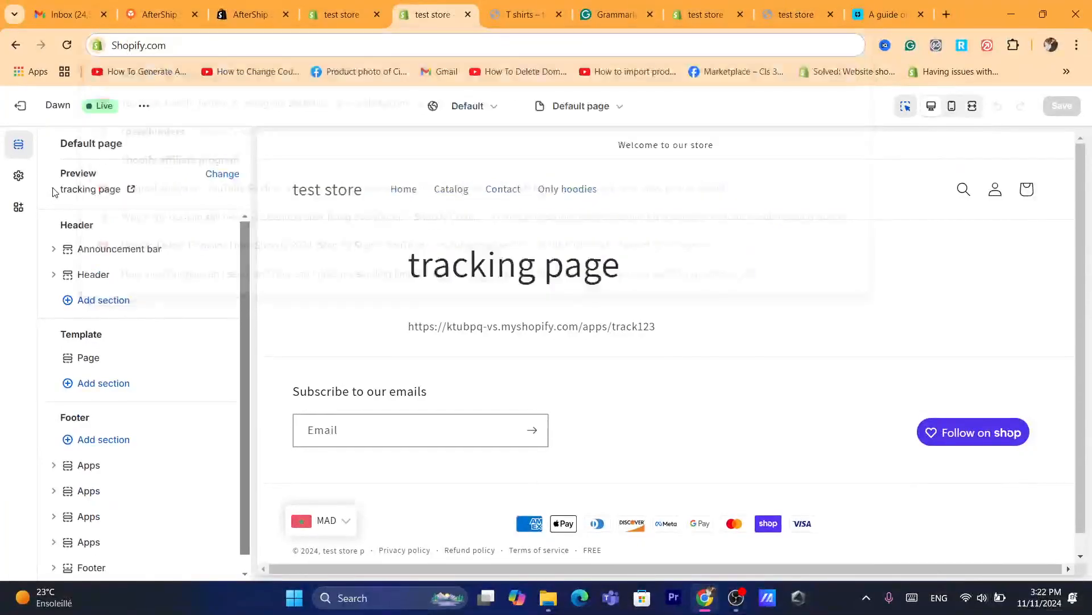
{"action": "left_click", "coordinate": [245, 0]}
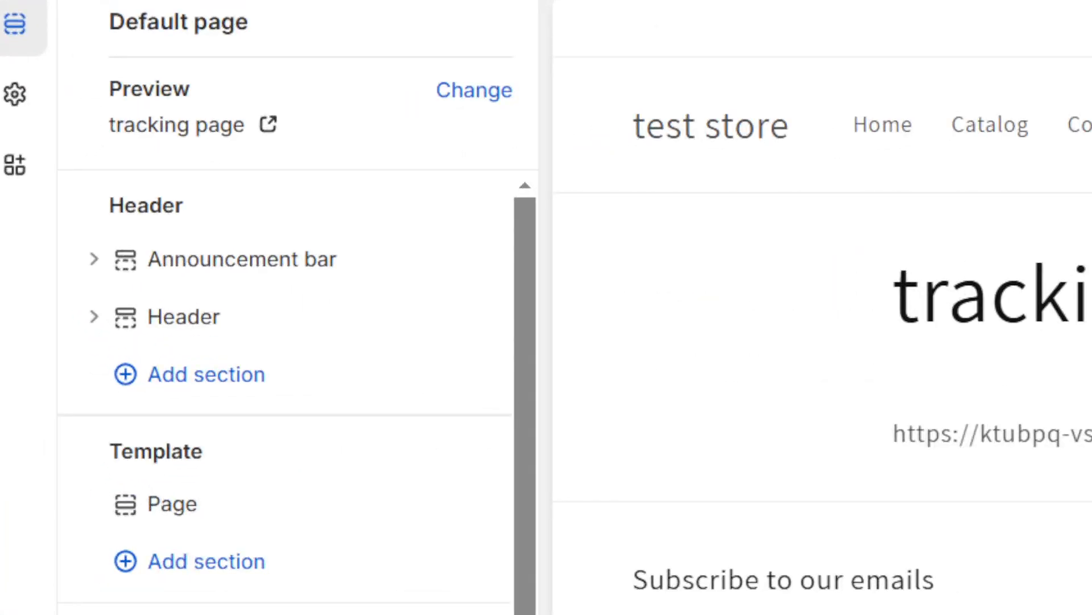
{"action": "type", "text": "S"}
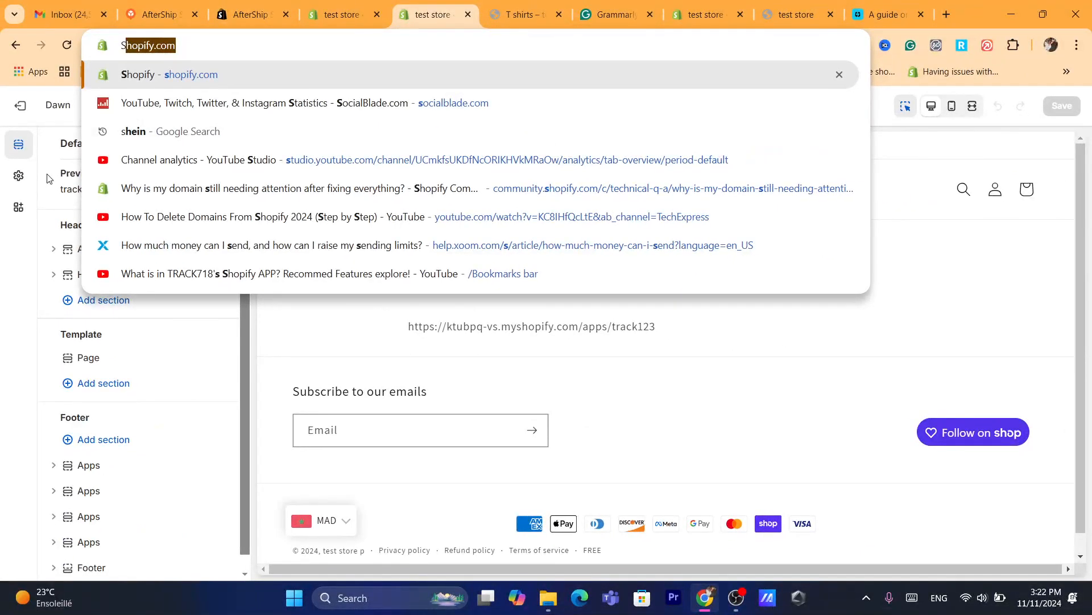
{"action": "left_click", "coordinate": [78, 89]}
Change the Default page template's preview from the tracking page to the T shirts page.
{"action": "left_click", "coordinate": [221, 174]}
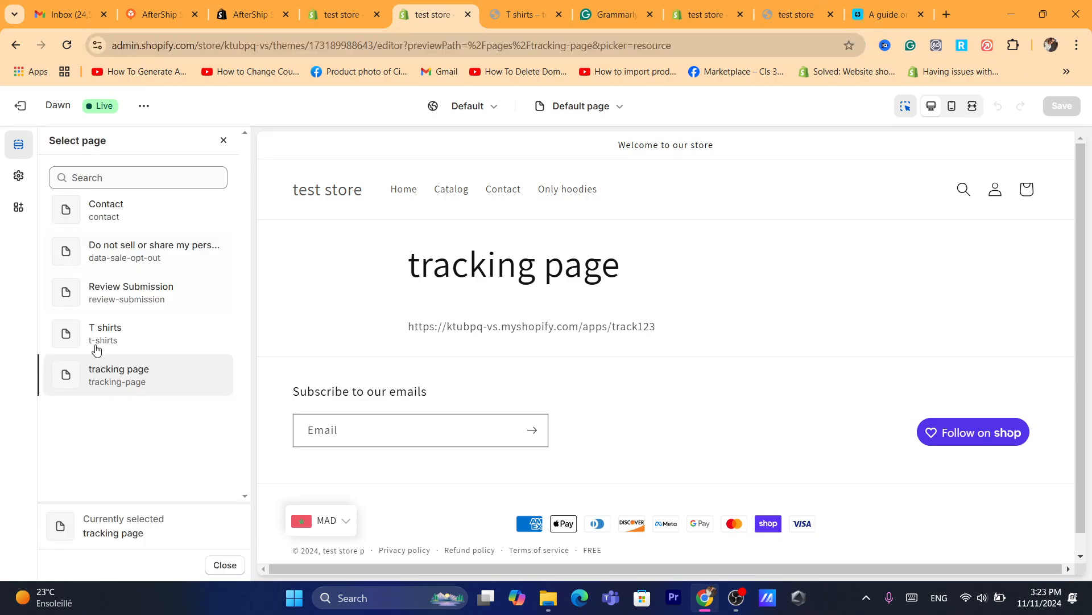
{"action": "left_click", "coordinate": [129, 334]}
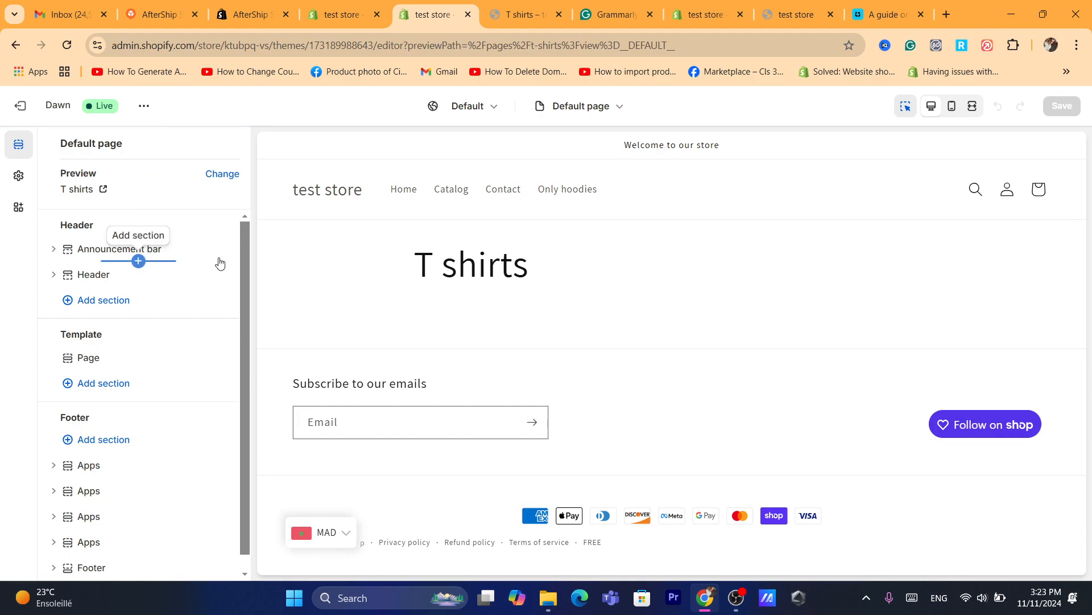
{"action": "left_click_drag", "start_coordinate": [244, 296], "coordinate": [245, 309]}
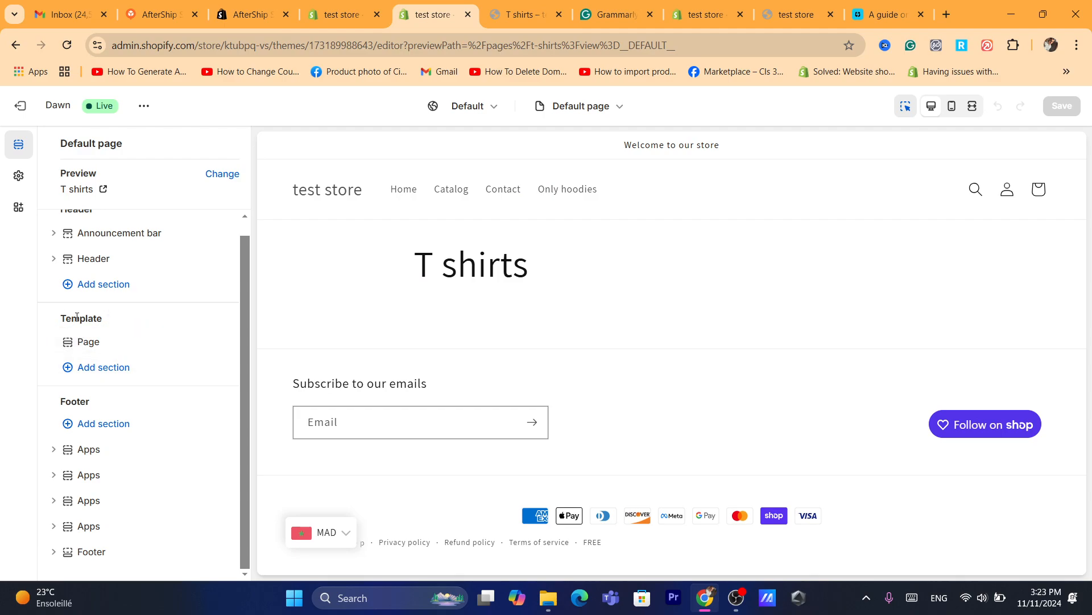
Browse the section types available to add to the Template area of the Default page.
{"action": "left_click", "coordinate": [100, 371]}
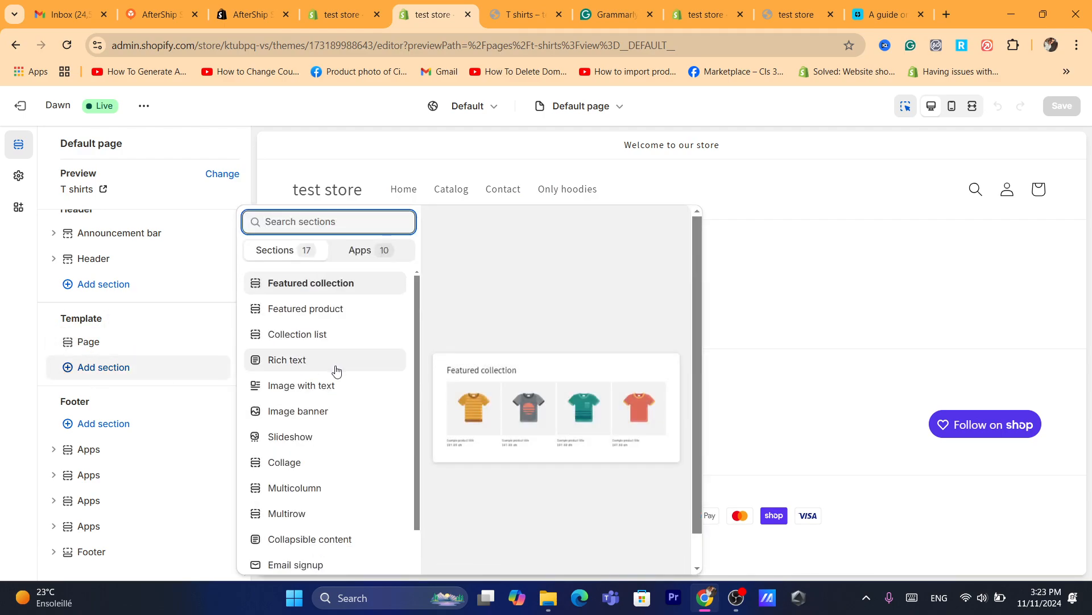
{"action": "key", "text": "ctrl+l"}
{"action": "type", "text": "s"}
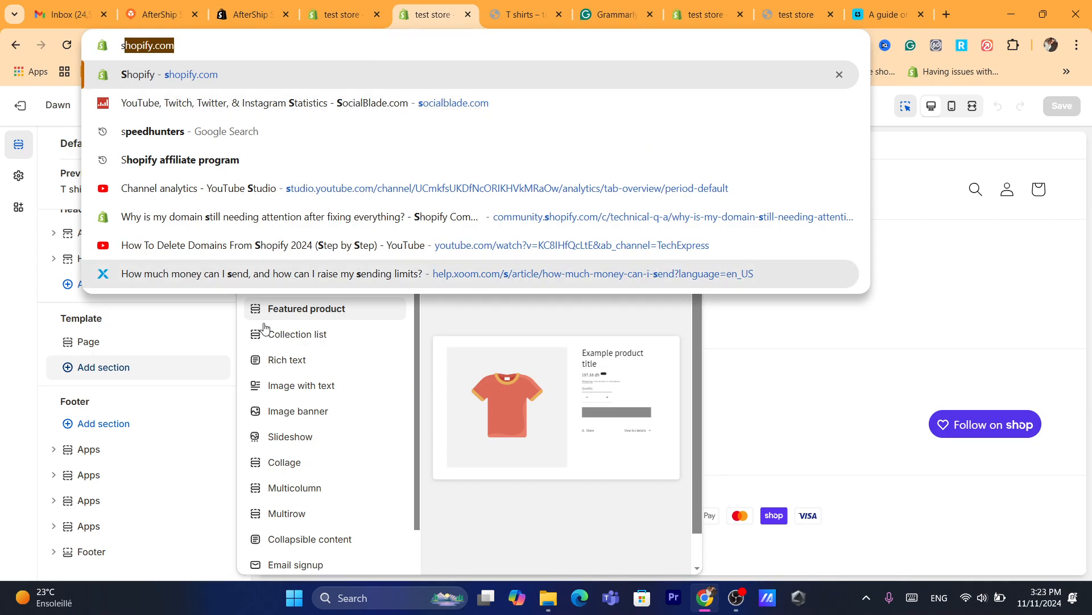
{"action": "left_click", "coordinate": [417, 393]}
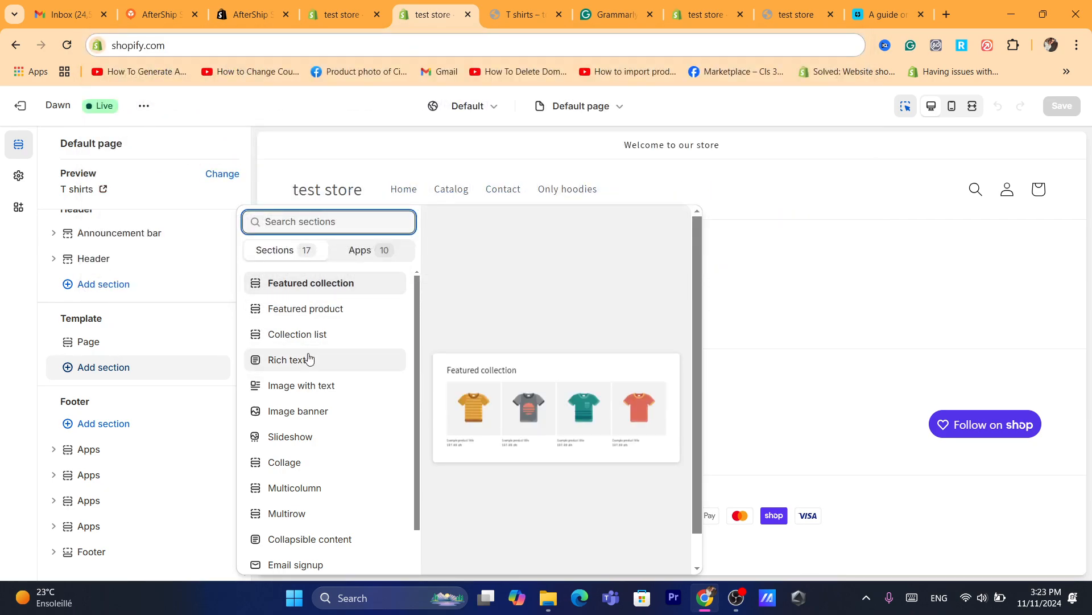
Switch to the admin's Collections page and start a new manual collection titled "hoides".
{"action": "left_click", "coordinate": [374, 5]}
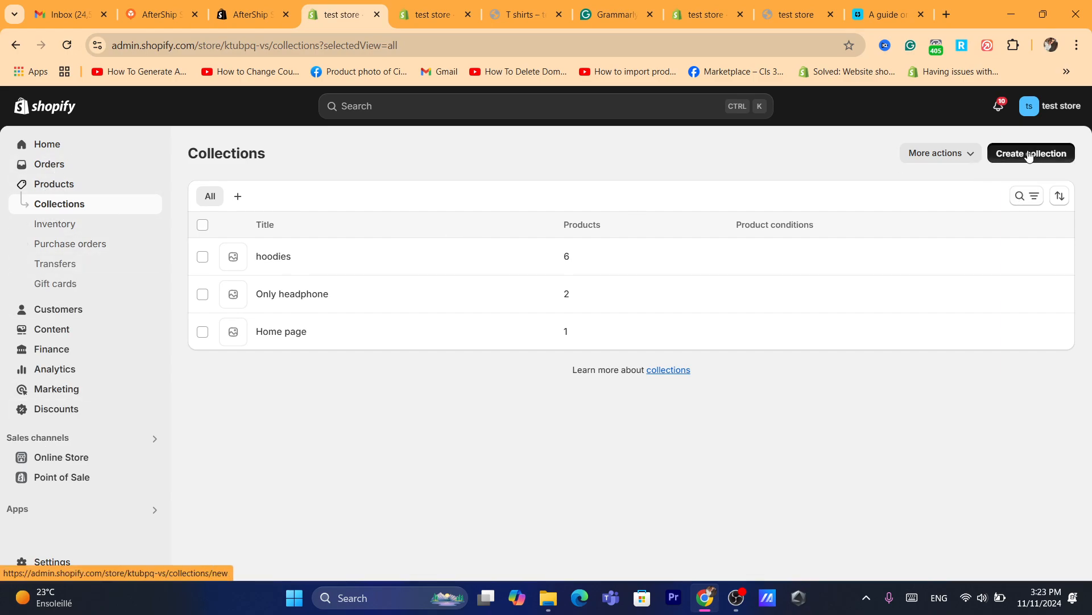
{"action": "left_click", "coordinate": [1062, 153]}
{"action": "left_click", "coordinate": [428, 212]}
{"action": "type", "text": "s"}
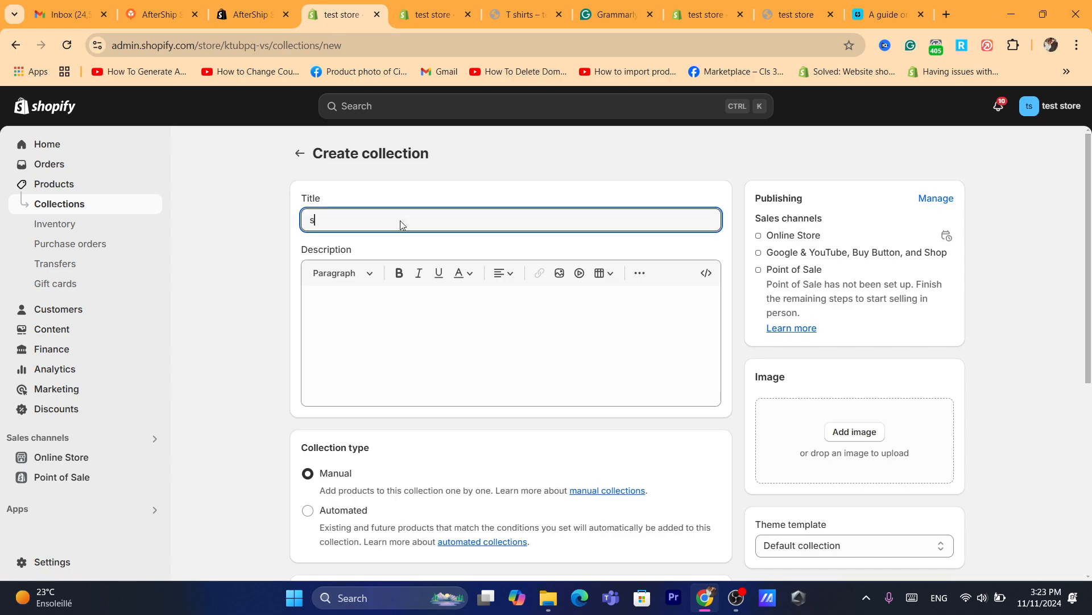
{"action": "key", "text": "BackSpace"}
{"action": "type", "text": "hol"}
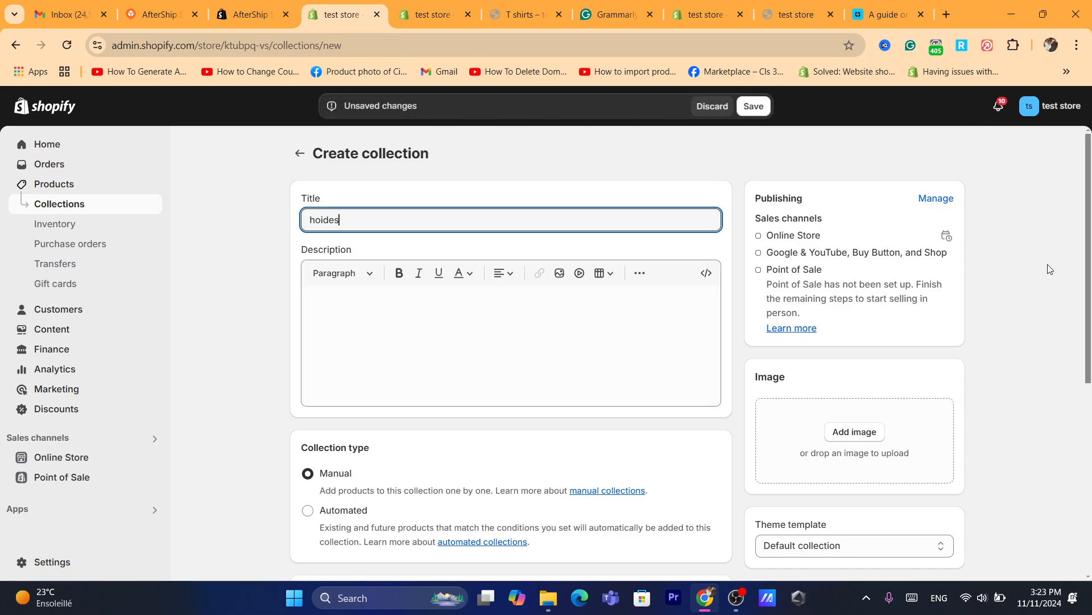
Mark the automatic watch, Free gift, gaming headset and outdoor recliner as products for the new collection, and cancel the selection.
{"action": "left_click_drag", "start_coordinate": [1091, 264], "coordinate": [1091, 395]}
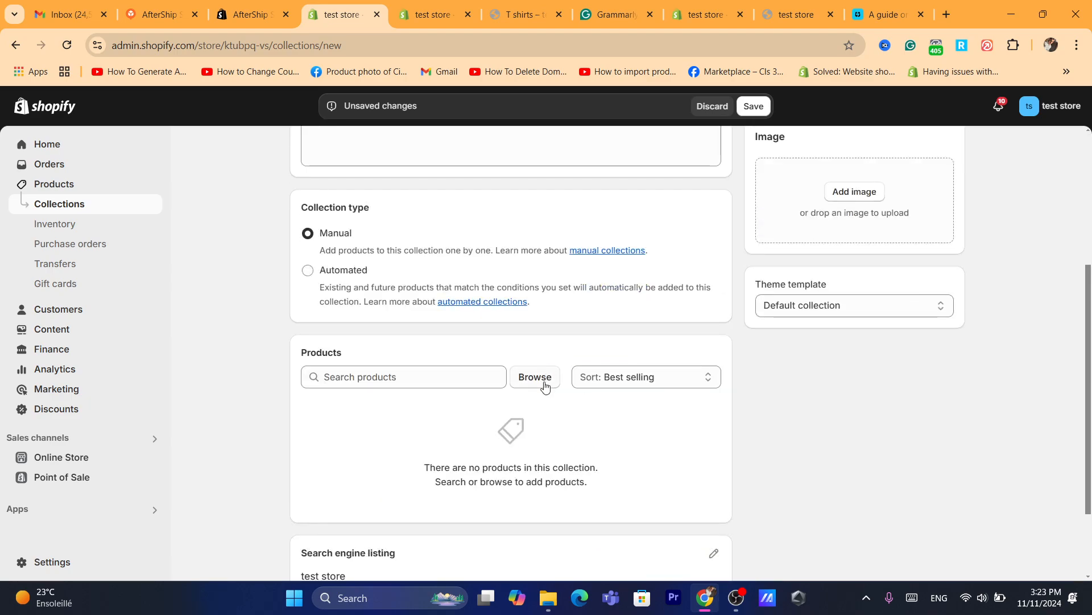
{"action": "left_click", "coordinate": [528, 375]}
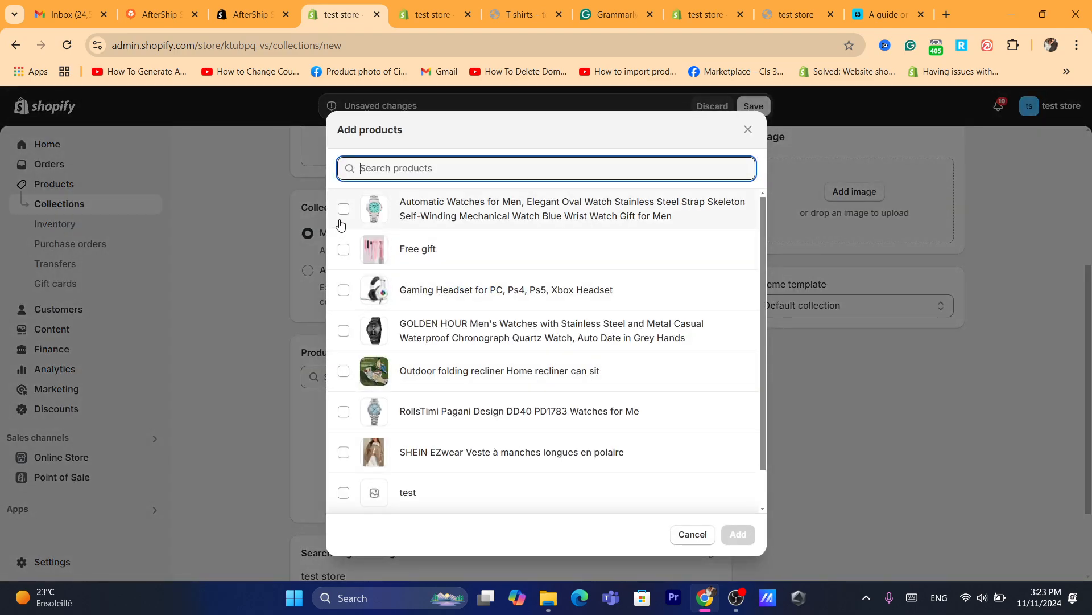
{"action": "left_click", "coordinate": [343, 210]}
{"action": "left_click", "coordinate": [343, 249]}
{"action": "left_click", "coordinate": [344, 289]}
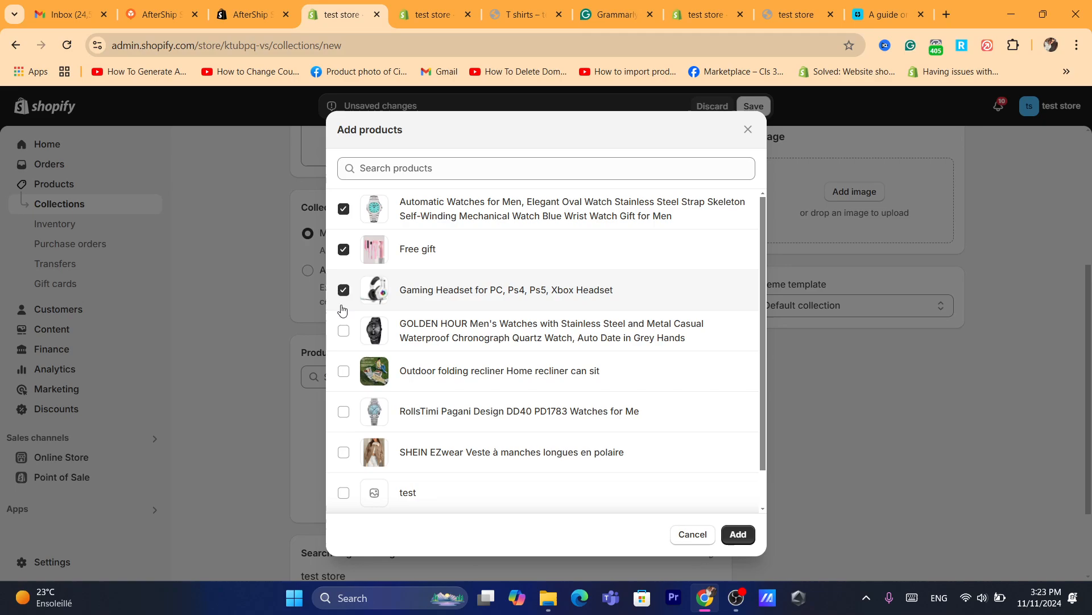
{"action": "left_click", "coordinate": [343, 371]}
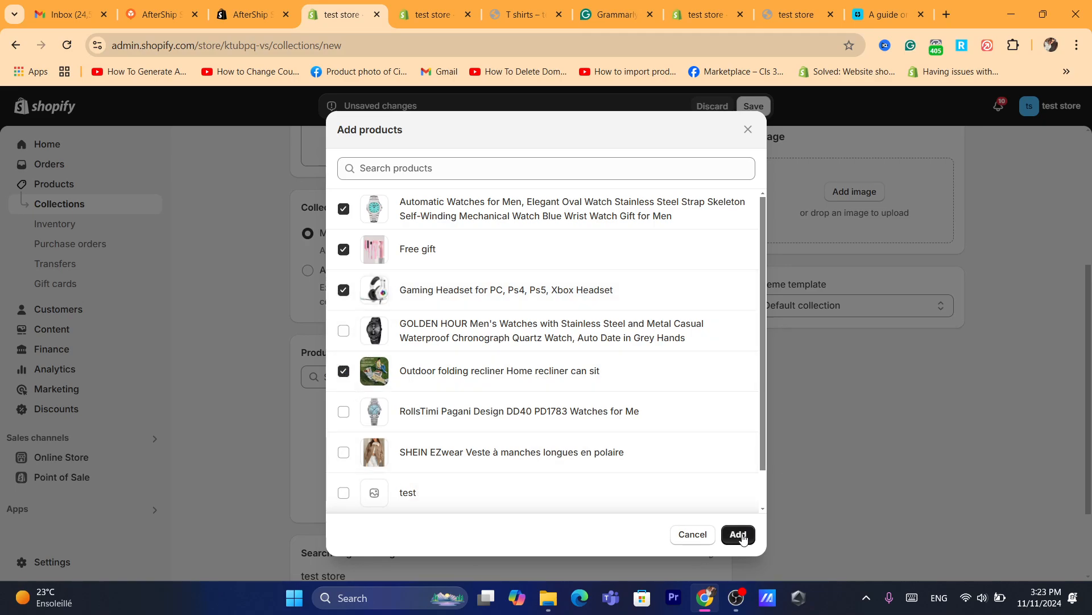
{"action": "left_click", "coordinate": [706, 535]}
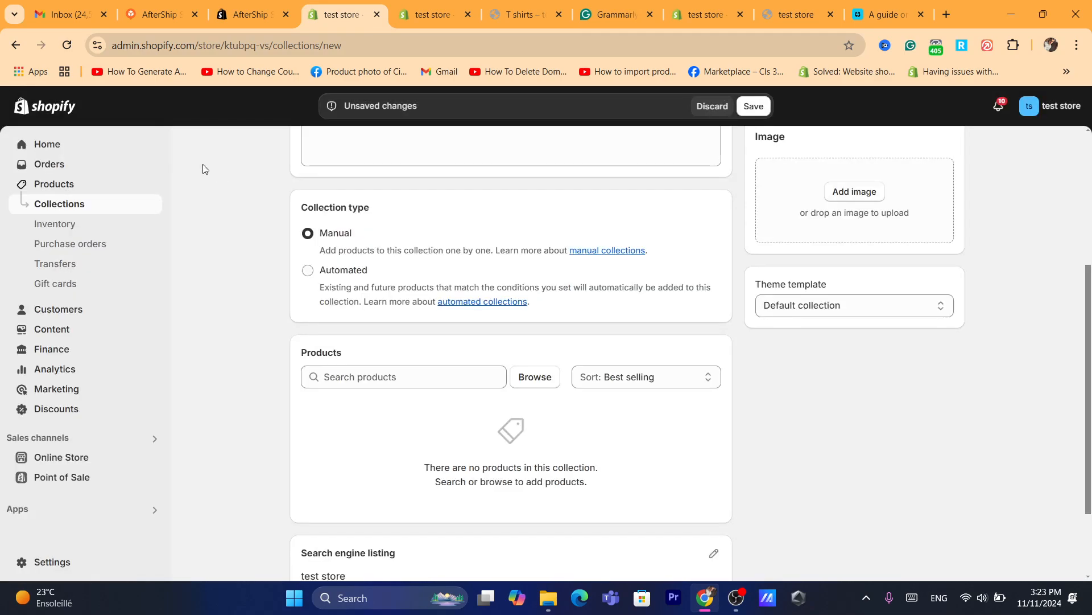
Return to the theme editor, add a Collection list section to the Default page template and look through its settings.
{"action": "left_click", "coordinate": [408, 5]}
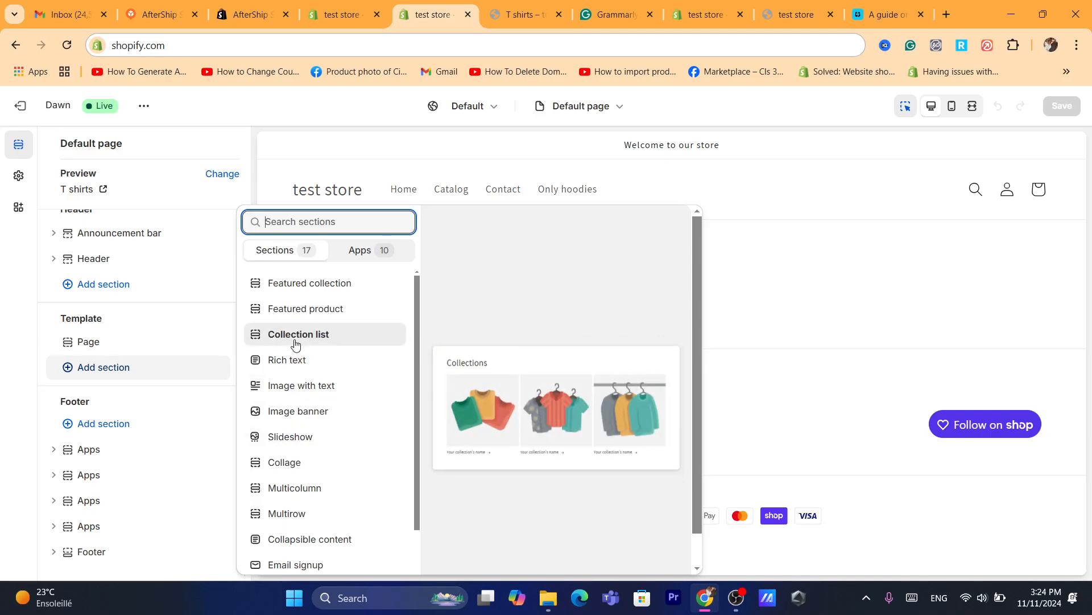
{"action": "left_click", "coordinate": [279, 336]}
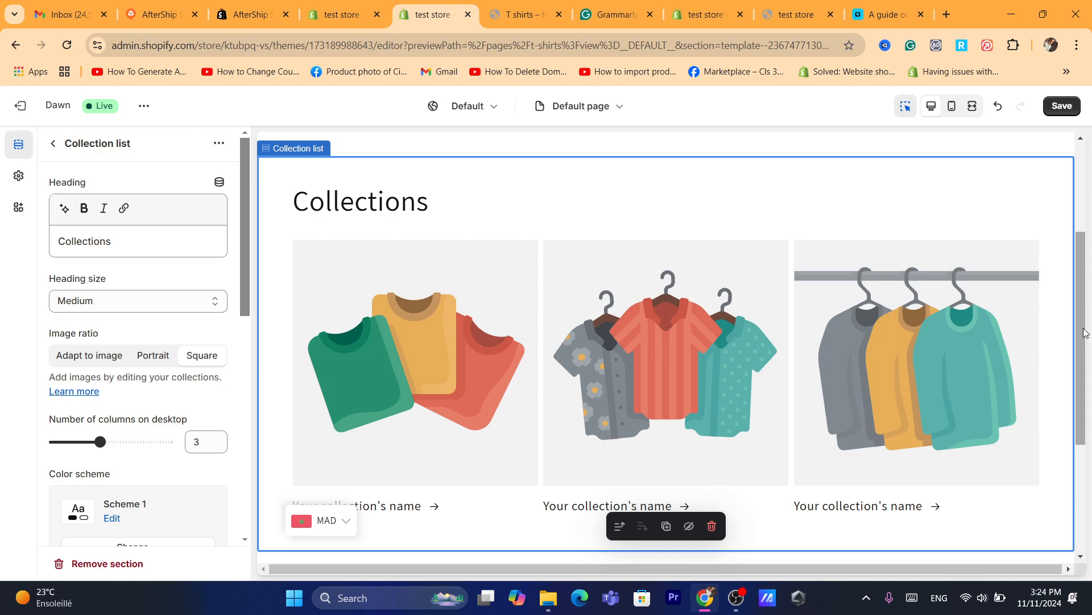
{"action": "scroll", "coordinate": [544, 340], "scroll_direction": "down", "scroll_amount": 1}
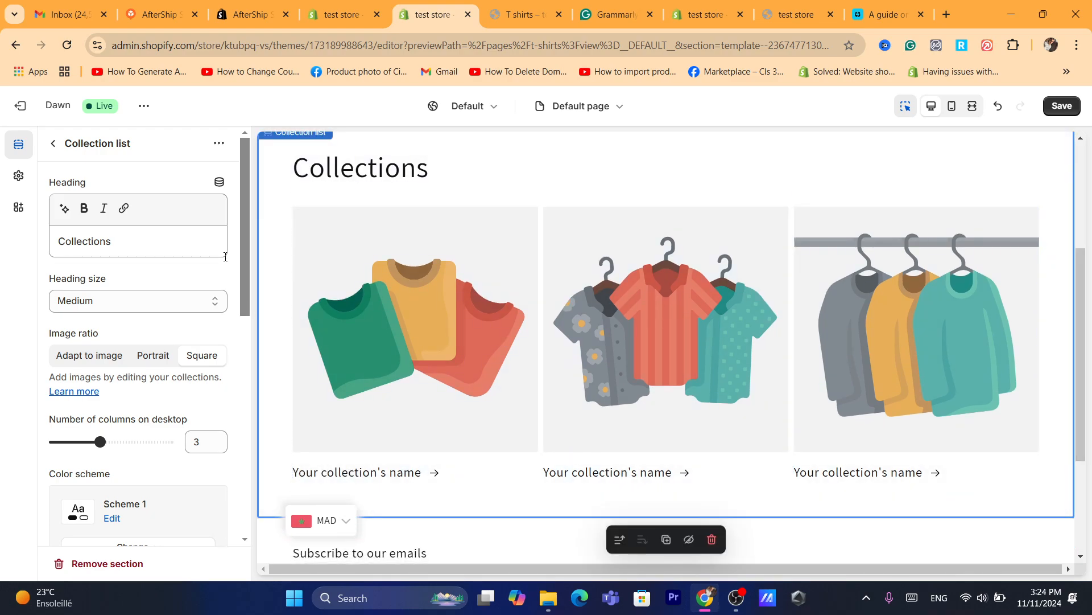
{"action": "left_click_drag", "start_coordinate": [244, 271], "coordinate": [245, 407]}
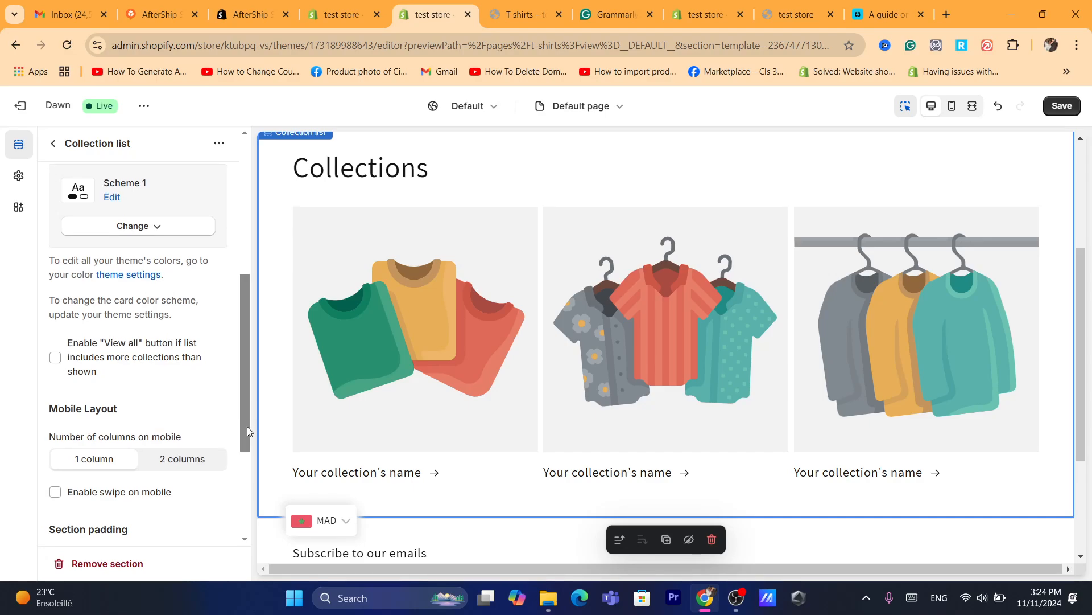
{"action": "scroll", "coordinate": [246, 433], "scroll_direction": "down", "scroll_amount": 3}
{"action": "left_click_drag", "start_coordinate": [240, 453], "coordinate": [248, 214]}
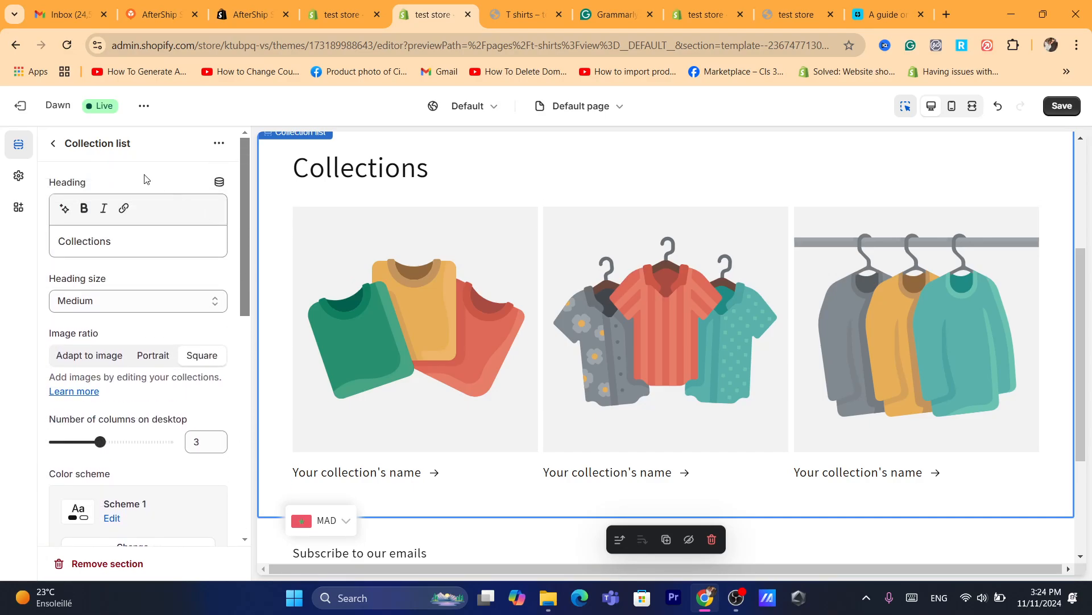
Assign the hoodies collection to the first block of the Collection list and return to the section overview.
{"action": "left_click", "coordinate": [548, 309]}
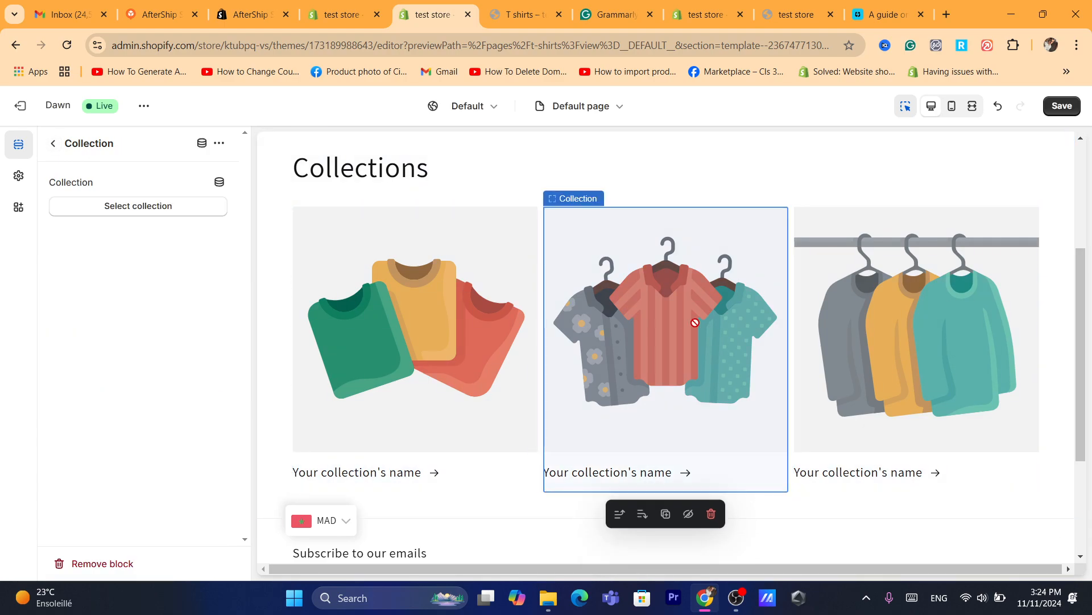
{"action": "left_click", "coordinate": [503, 320]}
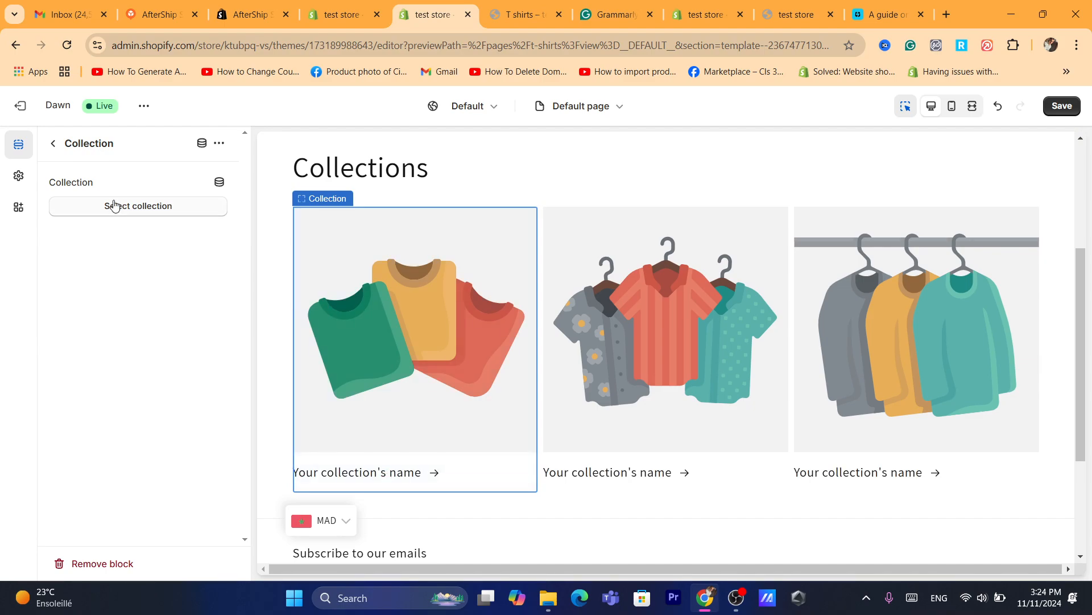
{"action": "left_click", "coordinate": [137, 203]}
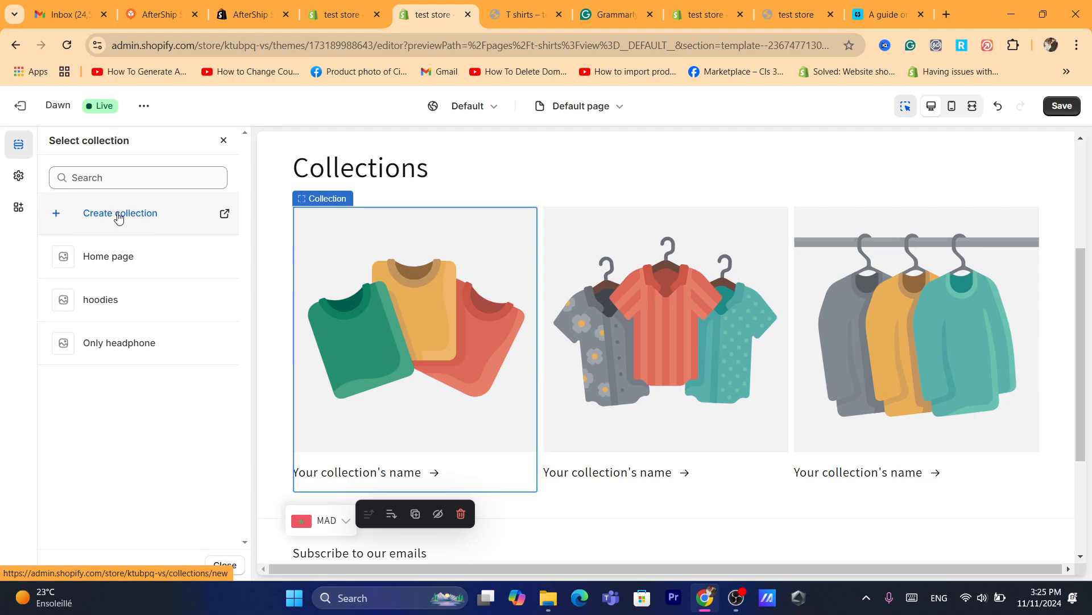
{"action": "left_click", "coordinate": [116, 300]}
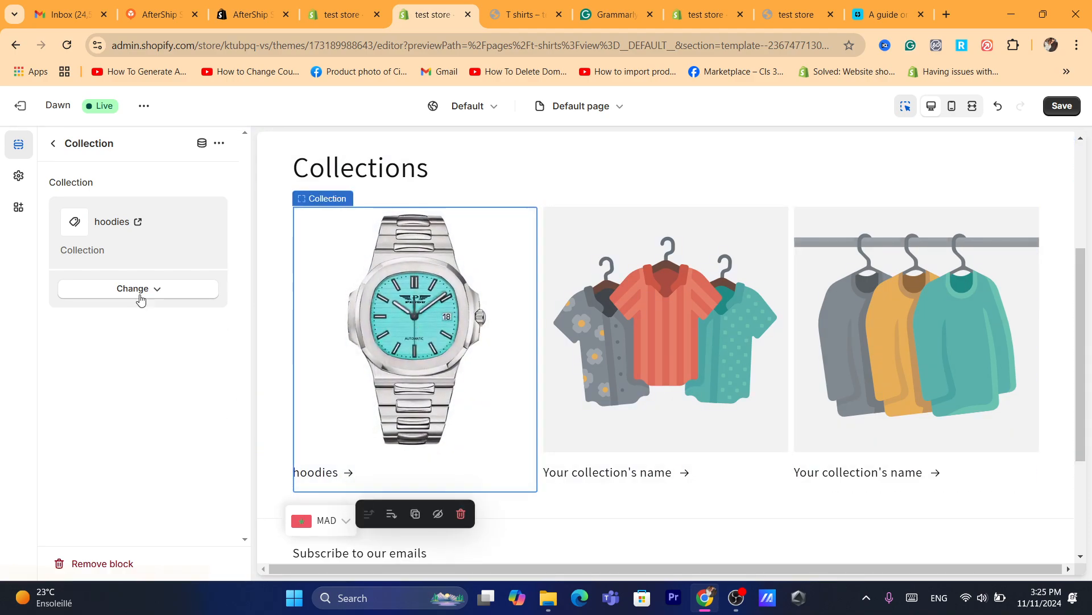
{"action": "left_click", "coordinate": [50, 143]}
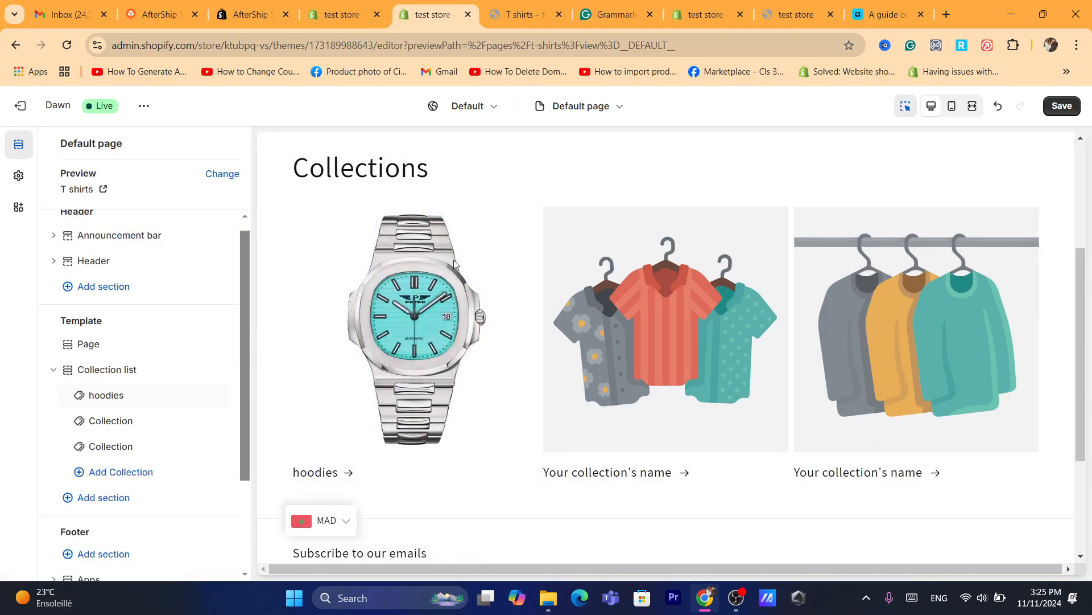
Remove the hoodies block and both remaining placeholder collection blocks from the Collection list section.
{"action": "left_click", "coordinate": [409, 268]}
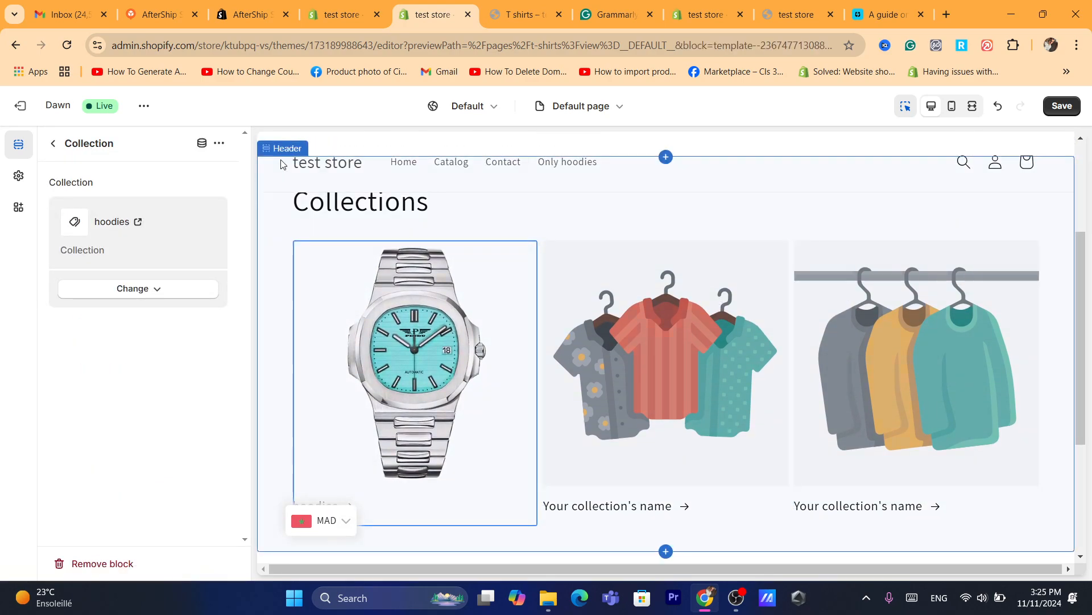
{"action": "left_click", "coordinate": [111, 564]}
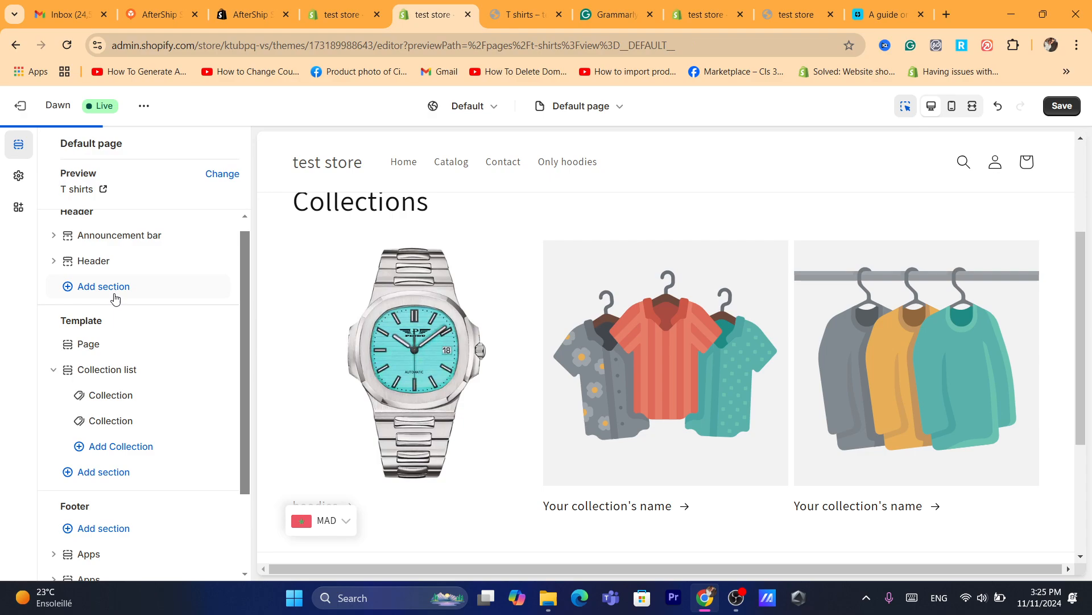
{"action": "left_click", "coordinate": [112, 476]}
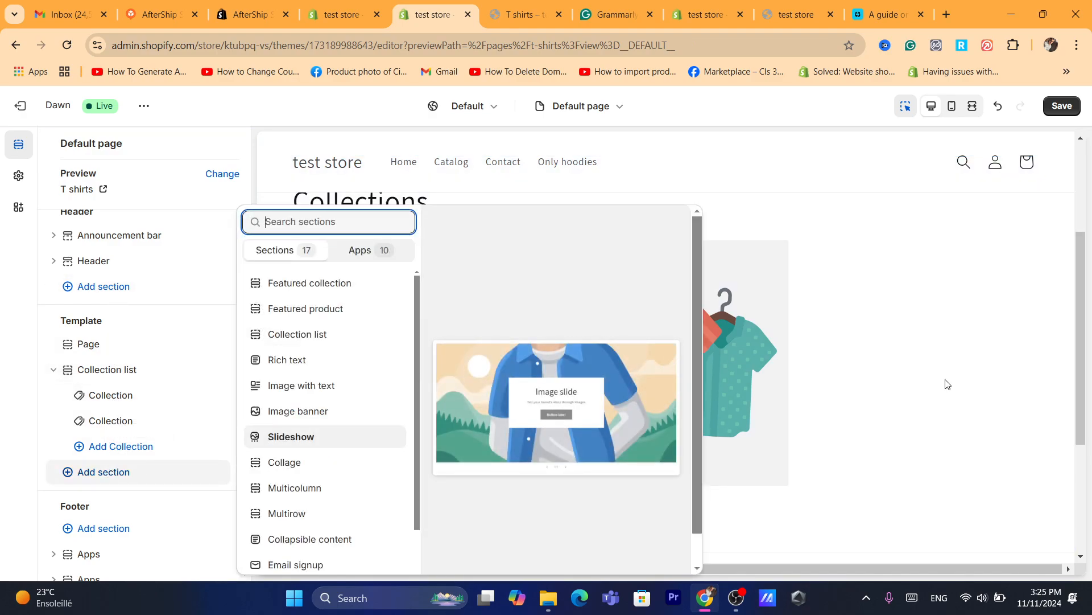
{"action": "left_click", "coordinate": [716, 367]}
{"action": "left_click", "coordinate": [715, 363]}
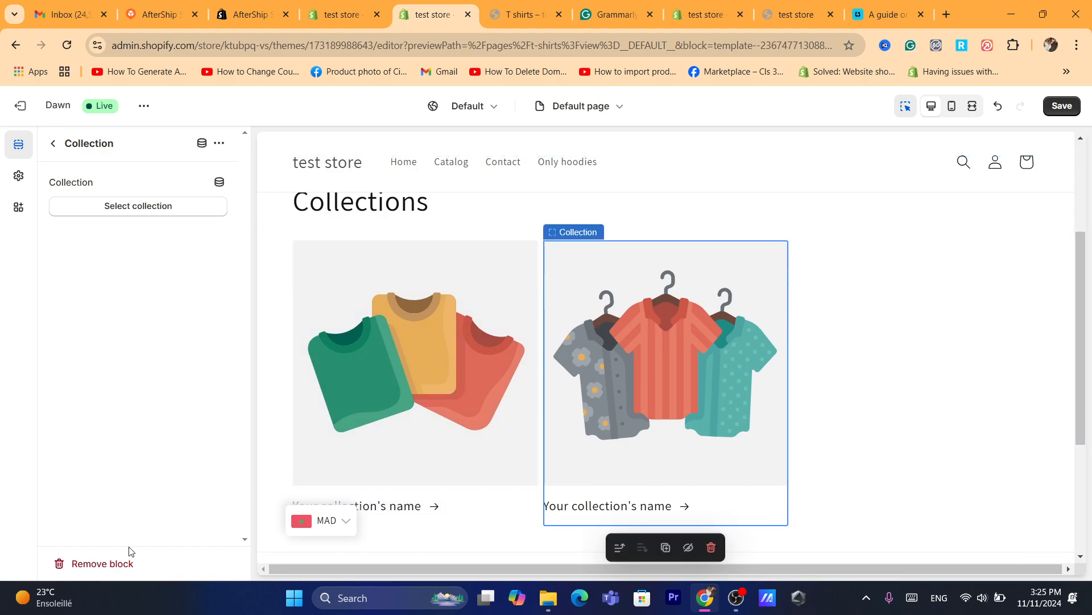
{"action": "left_click", "coordinate": [114, 563]}
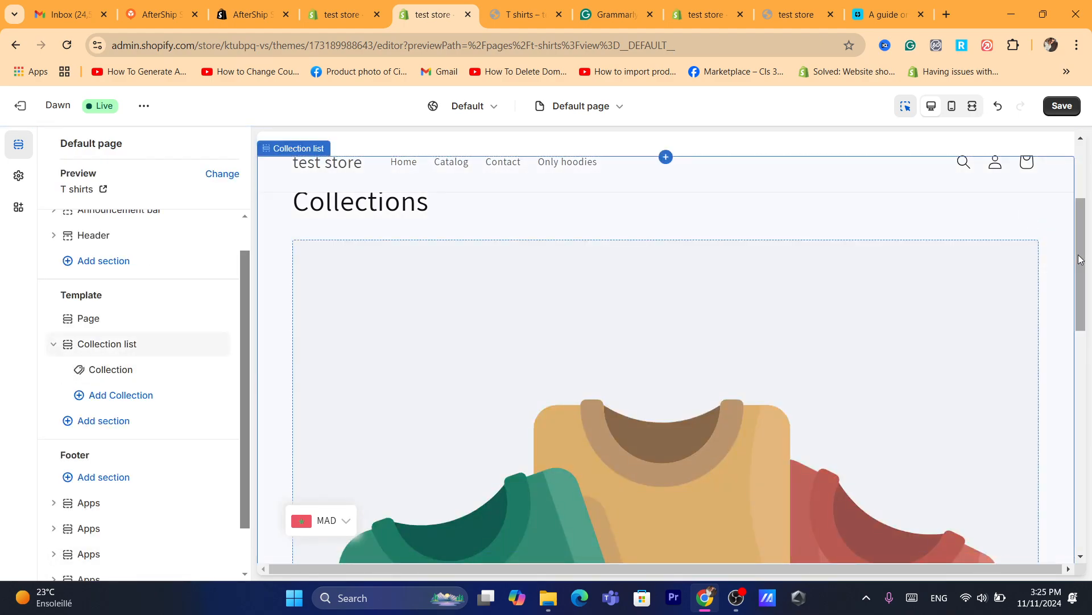
{"action": "scroll", "coordinate": [609, 422], "scroll_direction": "down", "scroll_amount": 10}
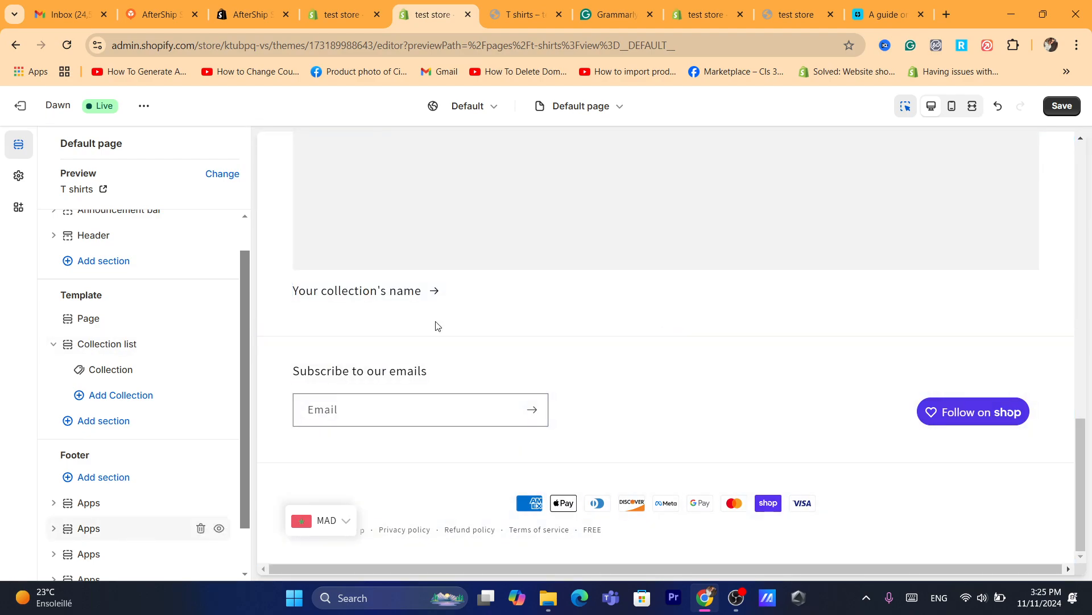
{"action": "left_click", "coordinate": [94, 371]}
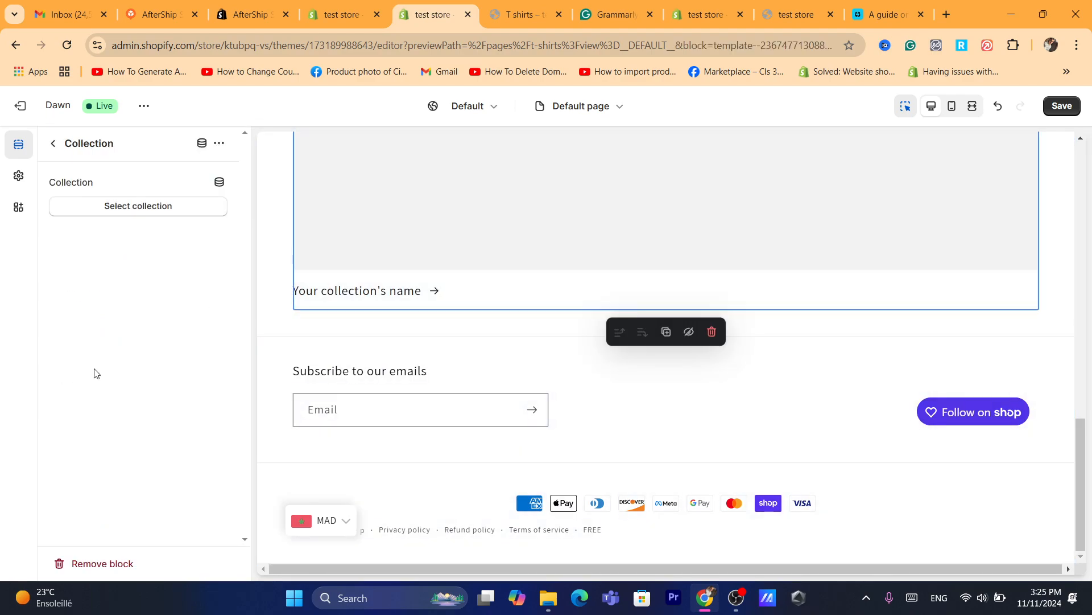
{"action": "left_click", "coordinate": [111, 573]}
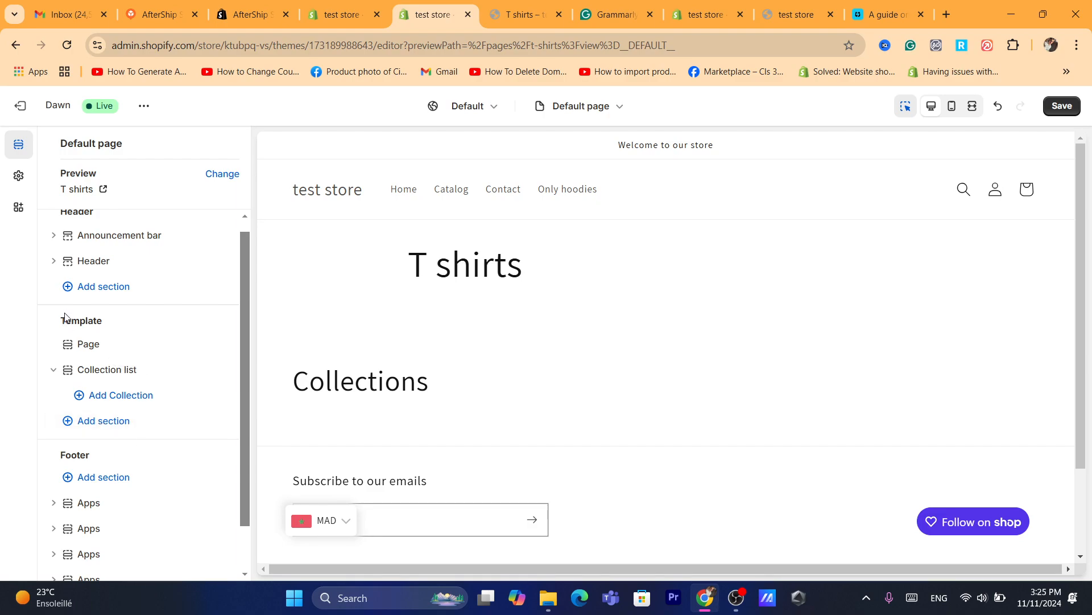
Add a Featured collection section below the Collection list and set its collection to hoodies.
{"action": "left_click", "coordinate": [107, 423]}
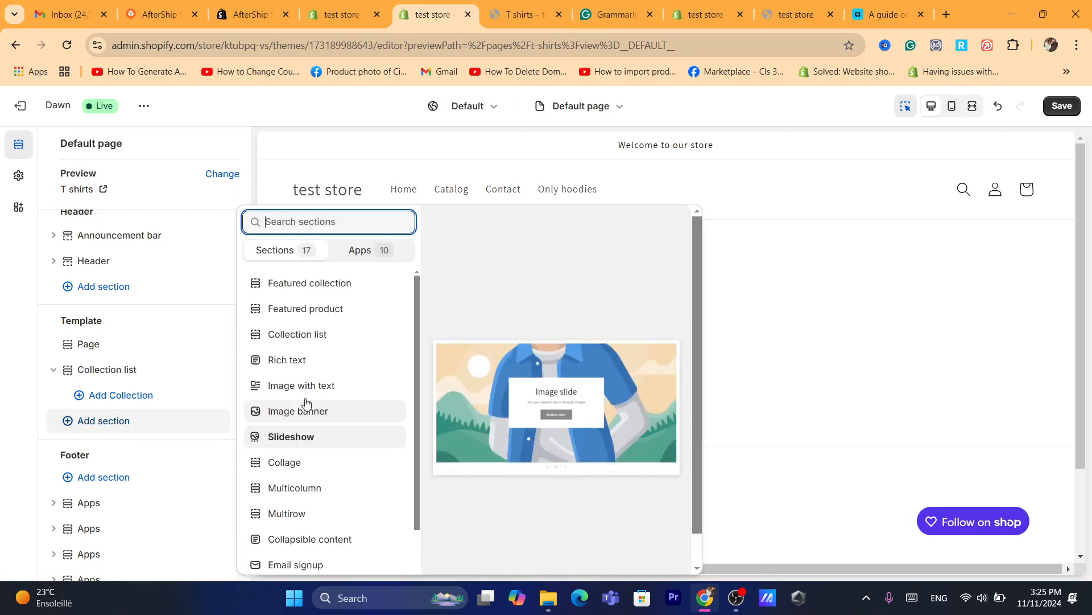
{"action": "left_click", "coordinate": [287, 287]}
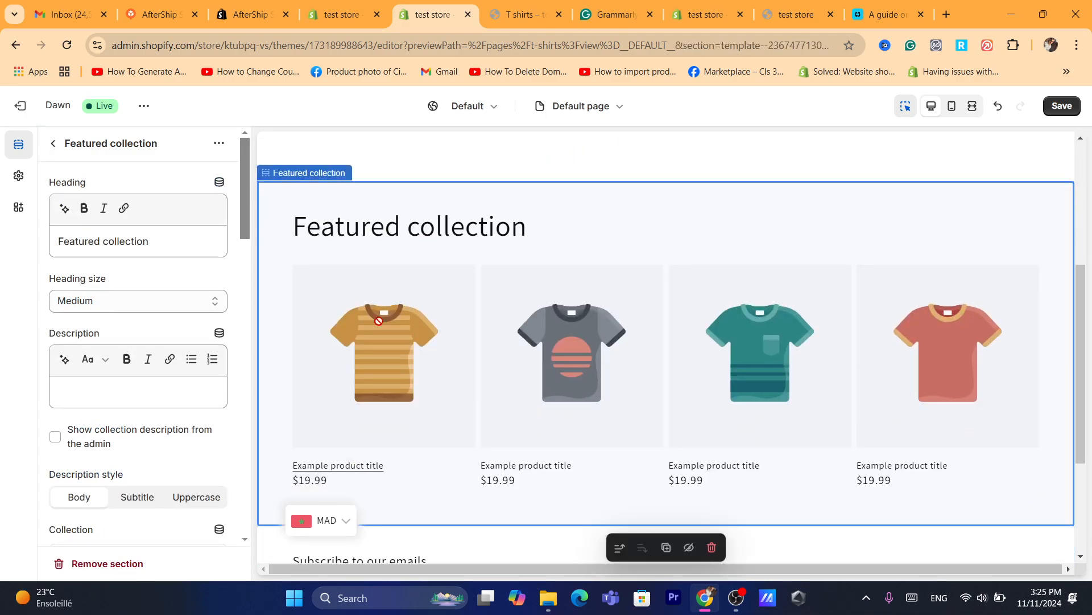
{"action": "left_click_drag", "start_coordinate": [247, 199], "coordinate": [238, 298]}
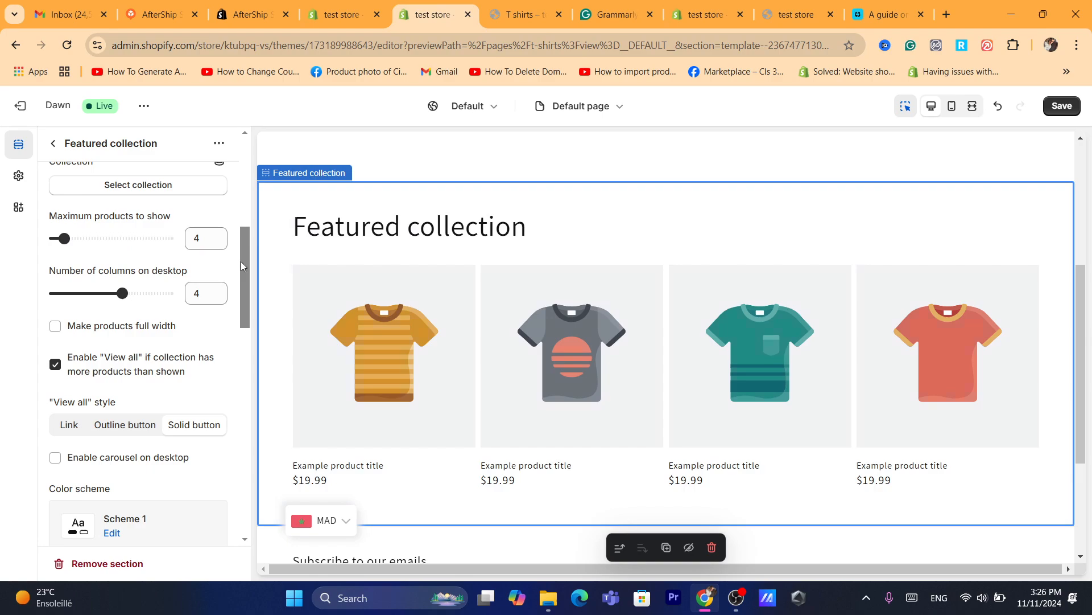
{"action": "left_click_drag", "start_coordinate": [239, 275], "coordinate": [230, 225]}
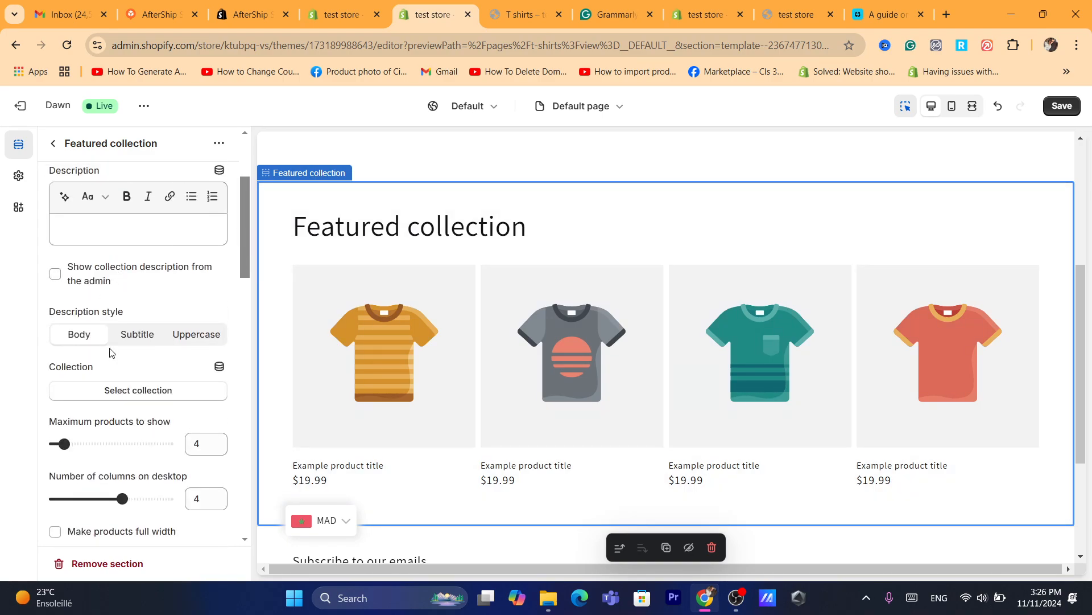
{"action": "left_click", "coordinate": [136, 392]}
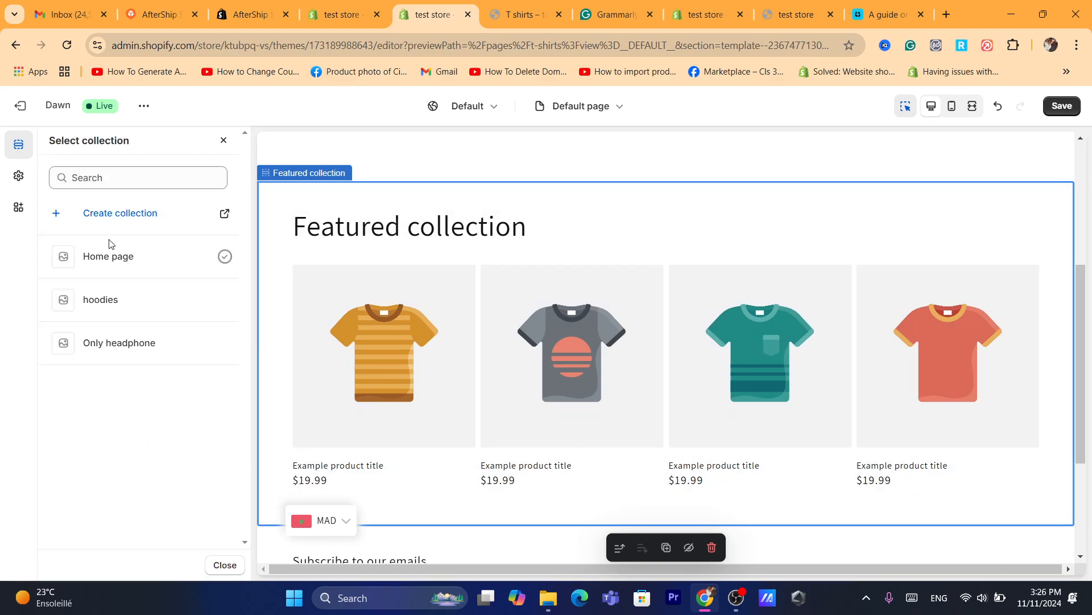
{"action": "left_click", "coordinate": [100, 298]}
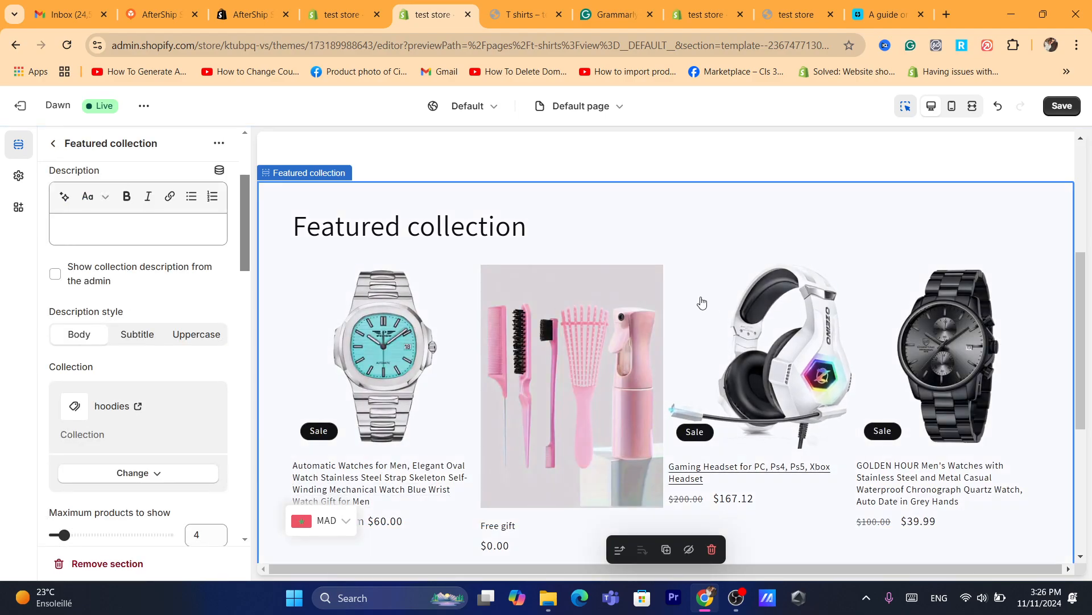
Save the Default page template with its Featured collection section and return to the template's section overview.
{"action": "left_click", "coordinate": [1061, 112]}
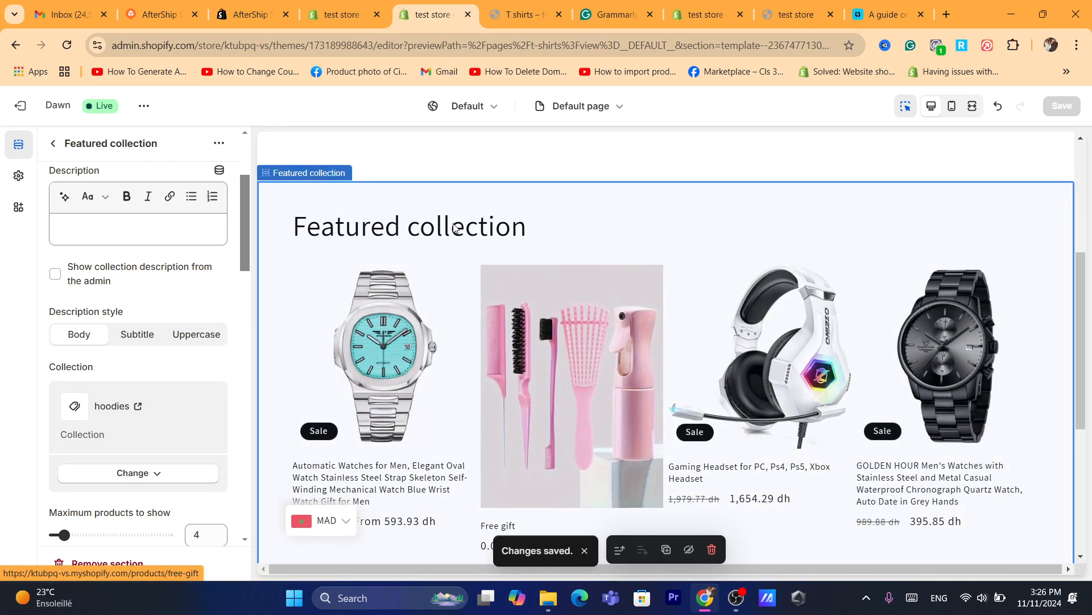
{"action": "left_click_drag", "start_coordinate": [291, 222], "coordinate": [529, 222]}
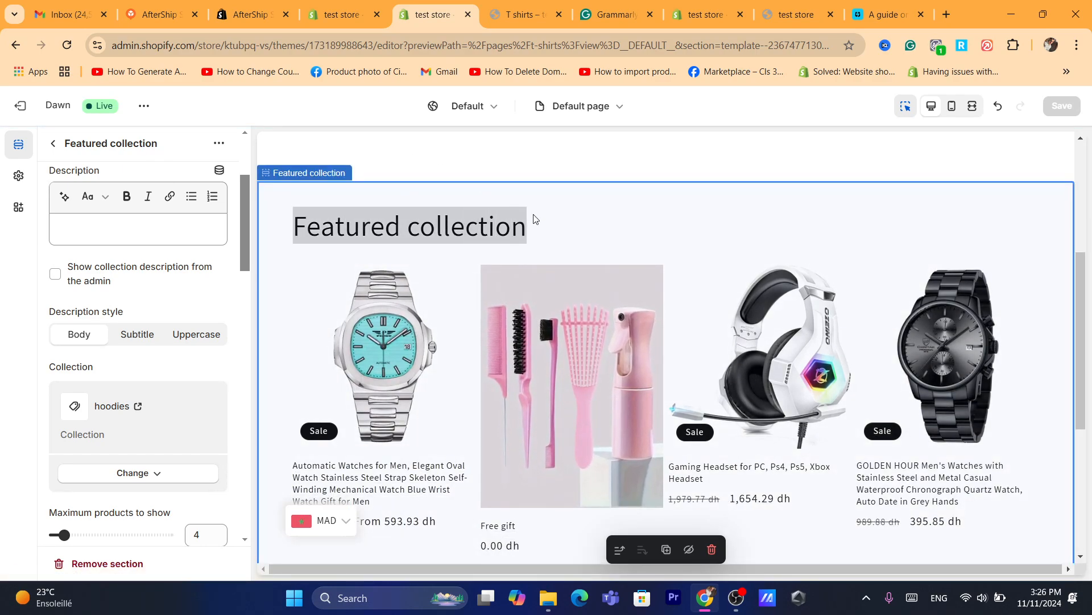
{"action": "left_click", "coordinate": [535, 219]}
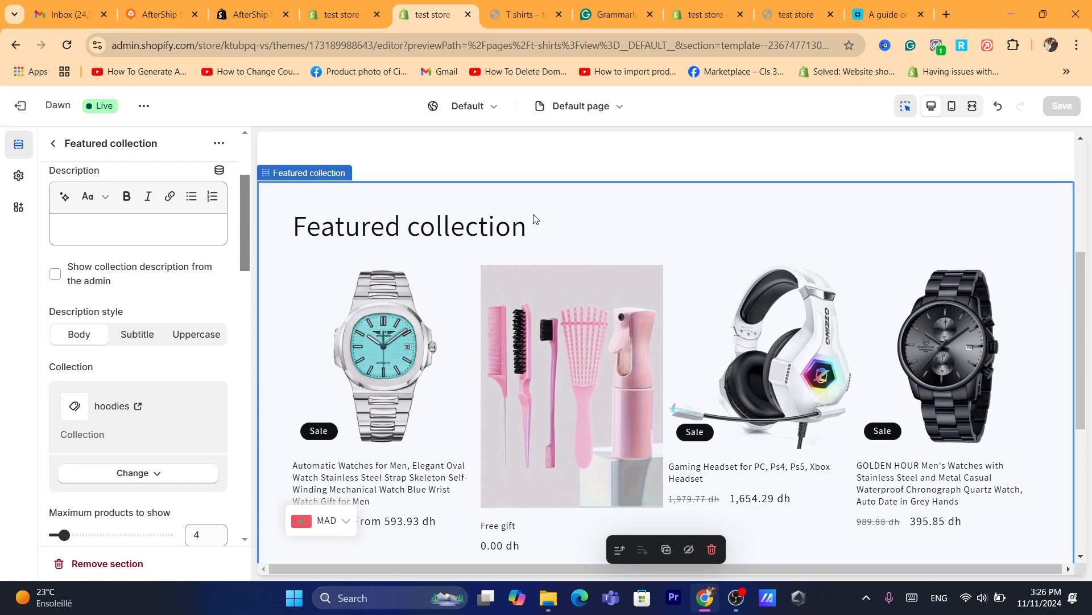
{"action": "left_click", "coordinate": [61, 151]}
{"action": "left_click", "coordinate": [114, 367]}
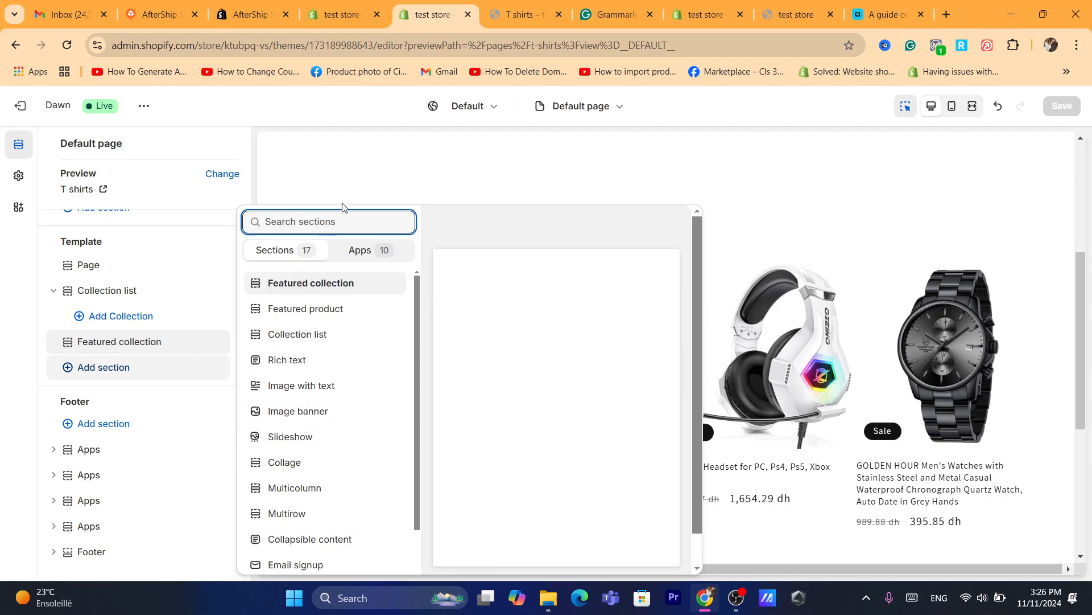
{"action": "left_click", "coordinate": [334, 164]}
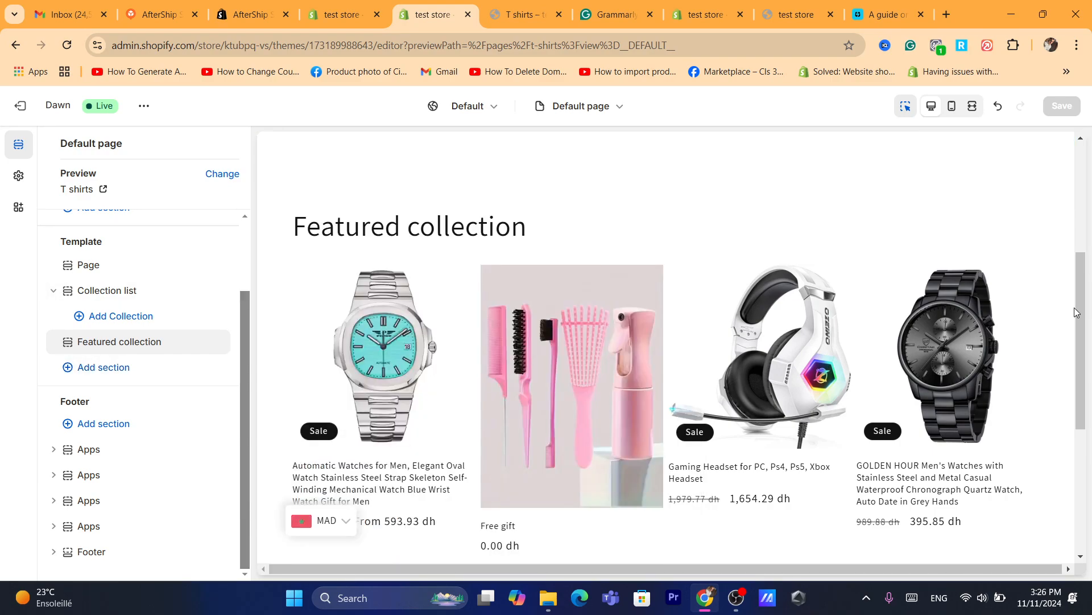
Look over the T shirts page preview and its section list, and exit the theme editor.
{"action": "left_click_drag", "start_coordinate": [1082, 309], "coordinate": [1061, 144]}
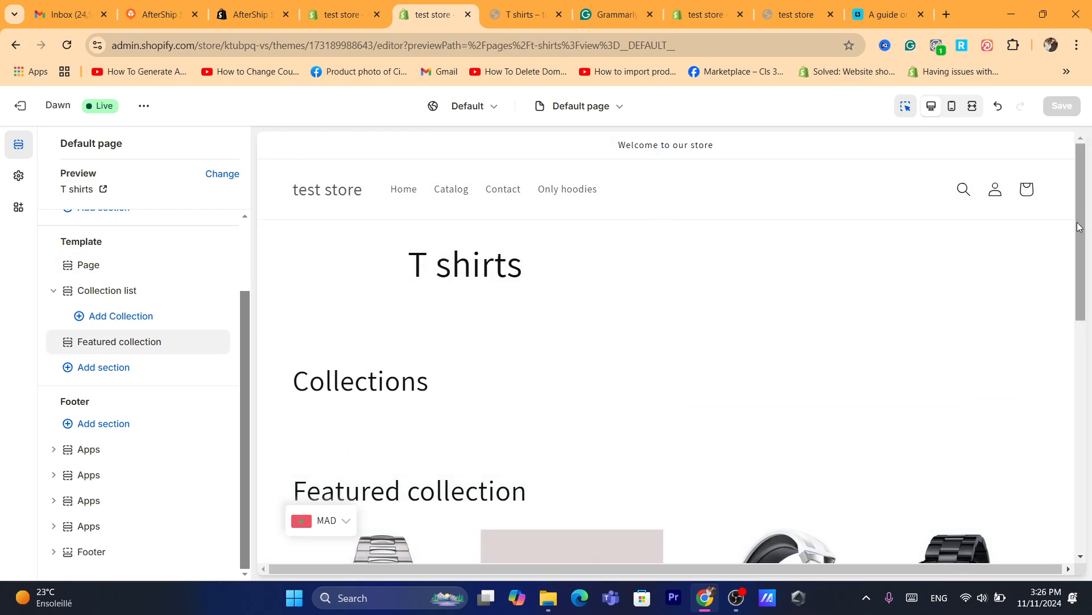
{"action": "left_click_drag", "start_coordinate": [1088, 273], "coordinate": [1053, 207]}
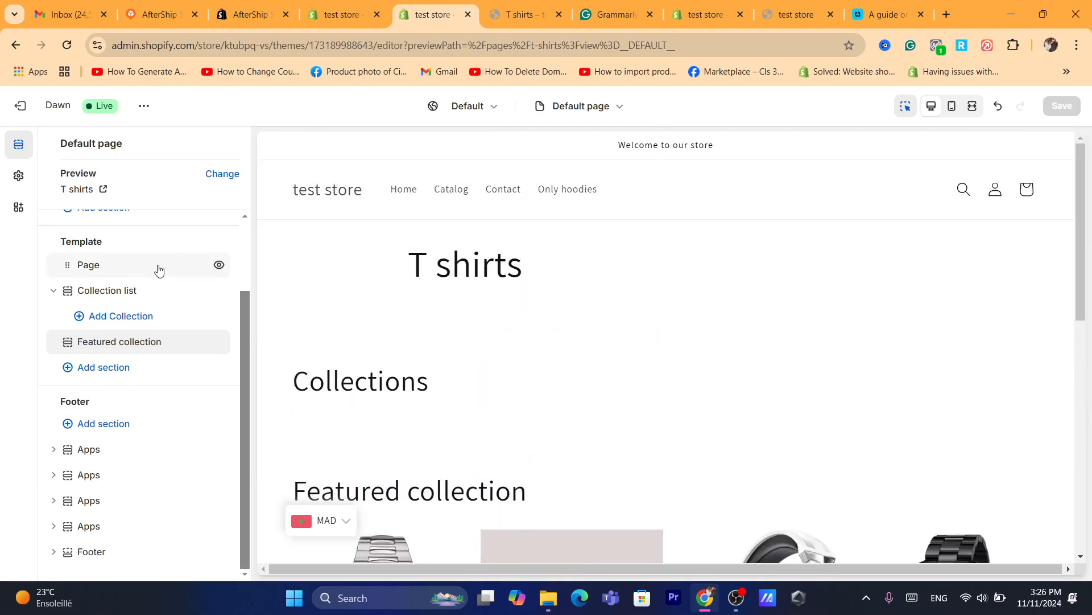
{"action": "left_click_drag", "start_coordinate": [249, 360], "coordinate": [233, 241]}
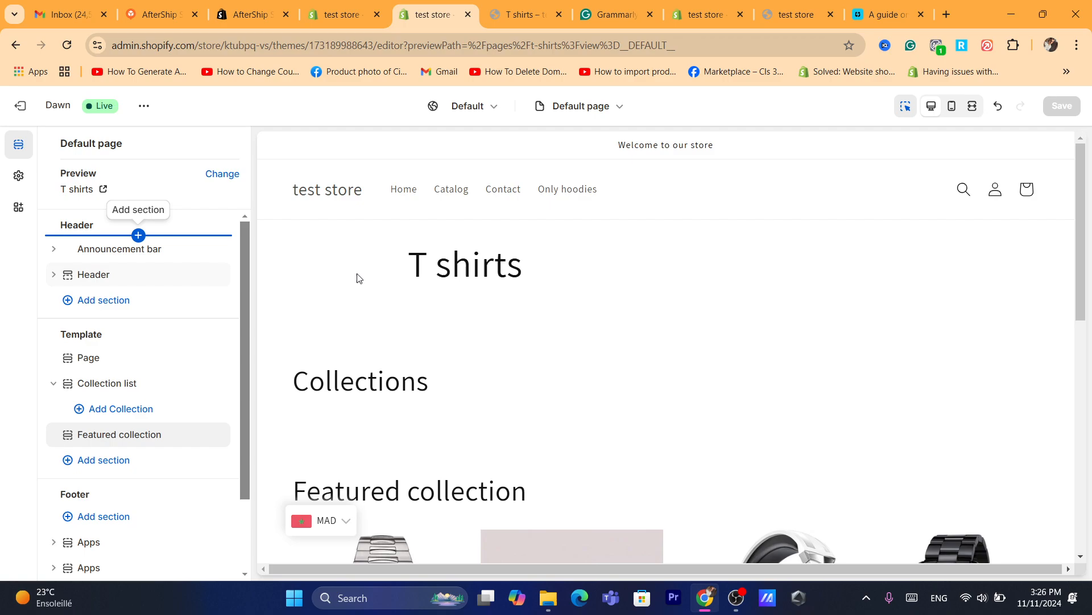
{"action": "left_click", "coordinate": [21, 107]}
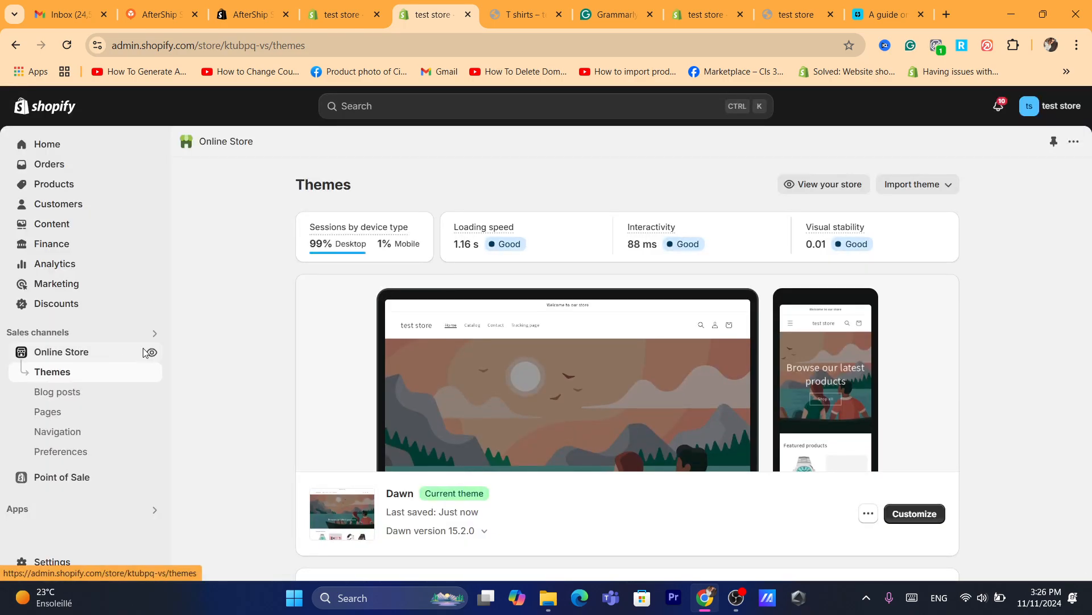
Open the live online store and look over its home page and header menu.
{"action": "left_click", "coordinate": [150, 353]}
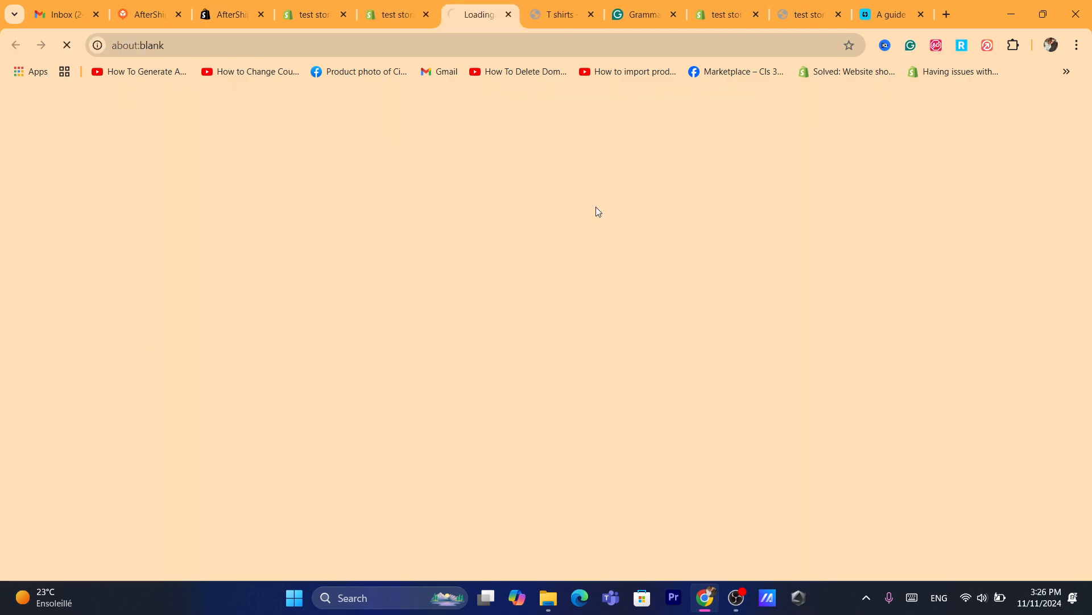
{"action": "left_click", "coordinate": [460, 37]}
{"action": "type", "text": "shopify.com"}
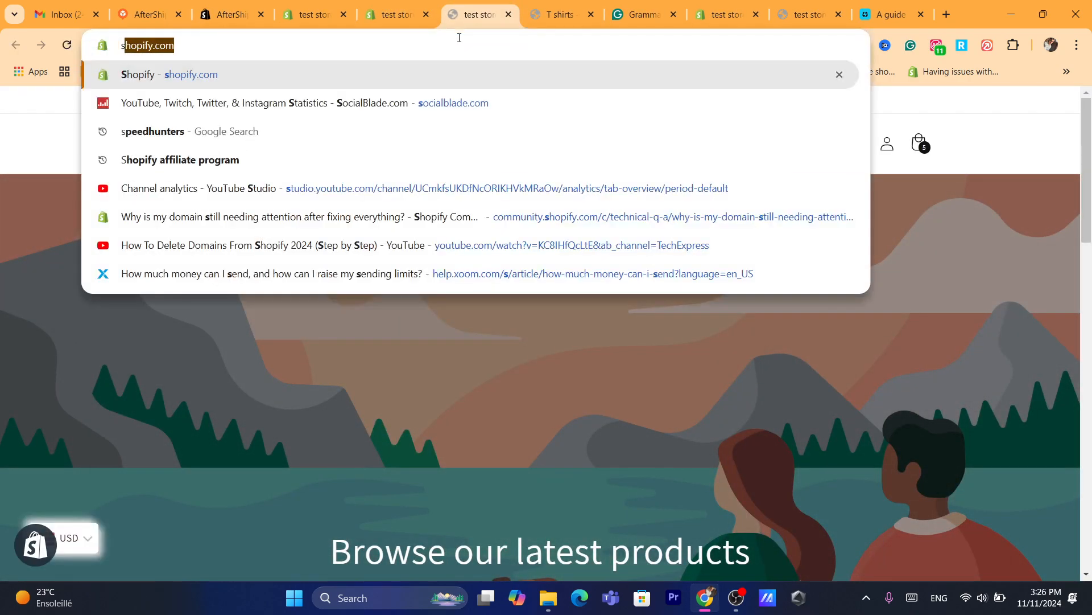
{"action": "left_click", "coordinate": [199, 397]}
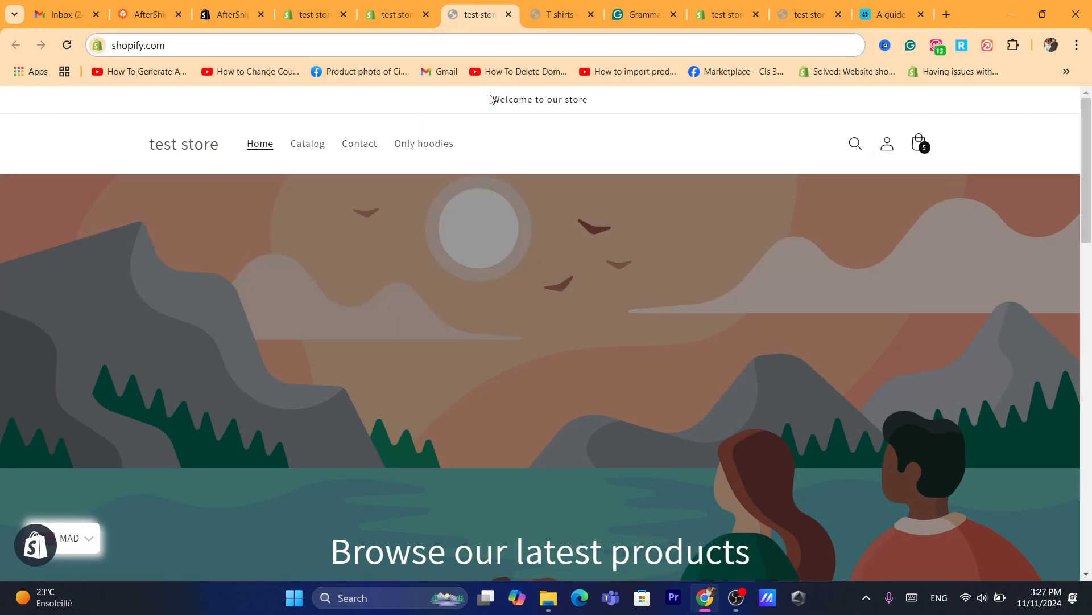
{"action": "scroll", "coordinate": [1090, 204], "scroll_direction": "down", "scroll_amount": 3}
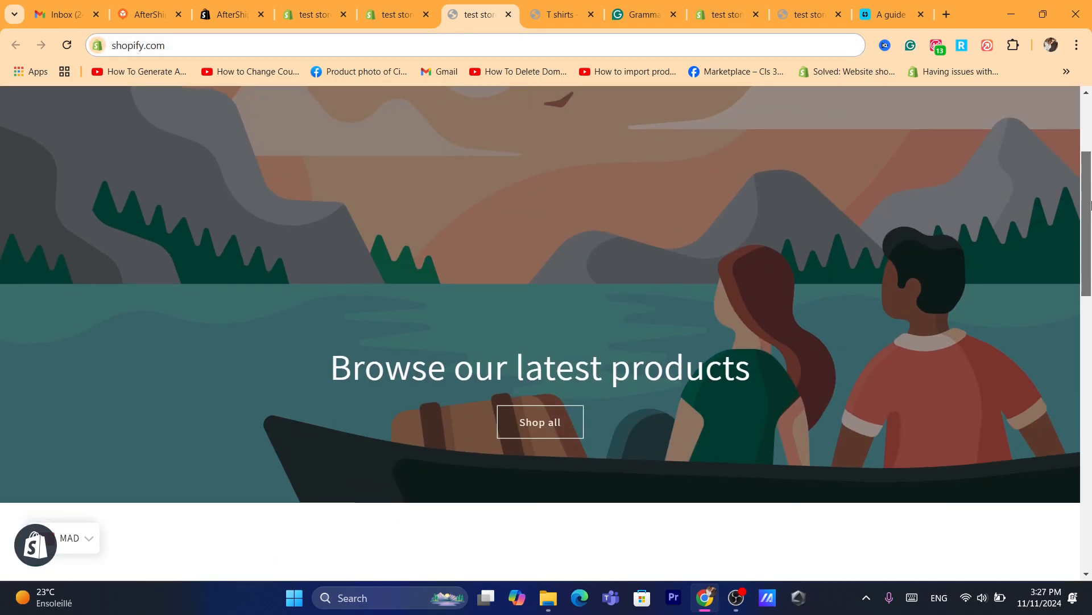
{"action": "left_click_drag", "start_coordinate": [1091, 205], "coordinate": [1085, 137]}
Return to the store admin, compare the navigation menus with the storefront header, and open main-menu for editing.
{"action": "left_click", "coordinate": [399, 15]}
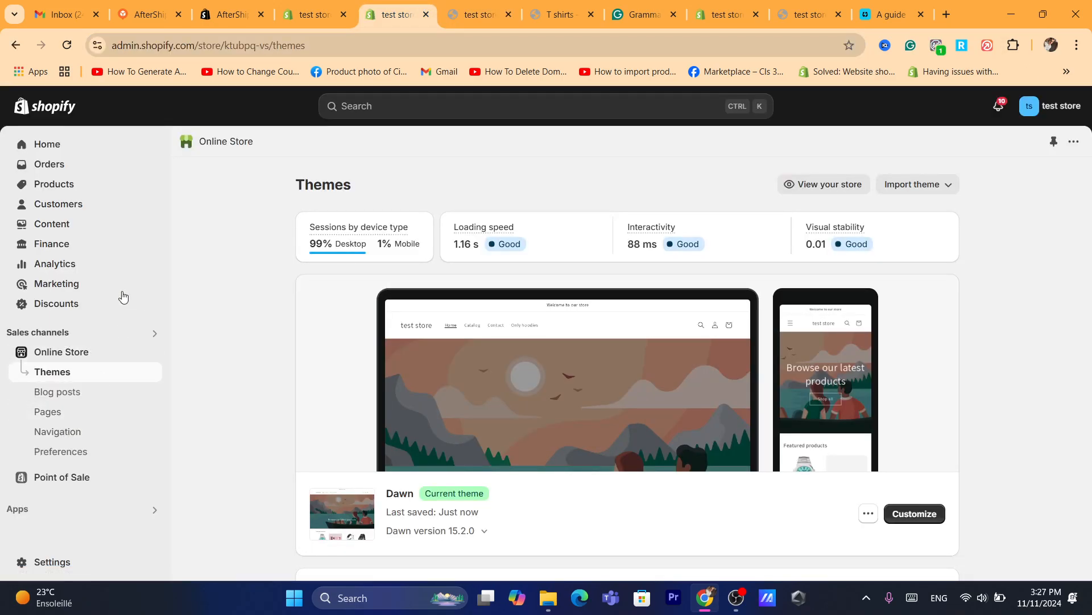
{"action": "left_click", "coordinate": [58, 432]}
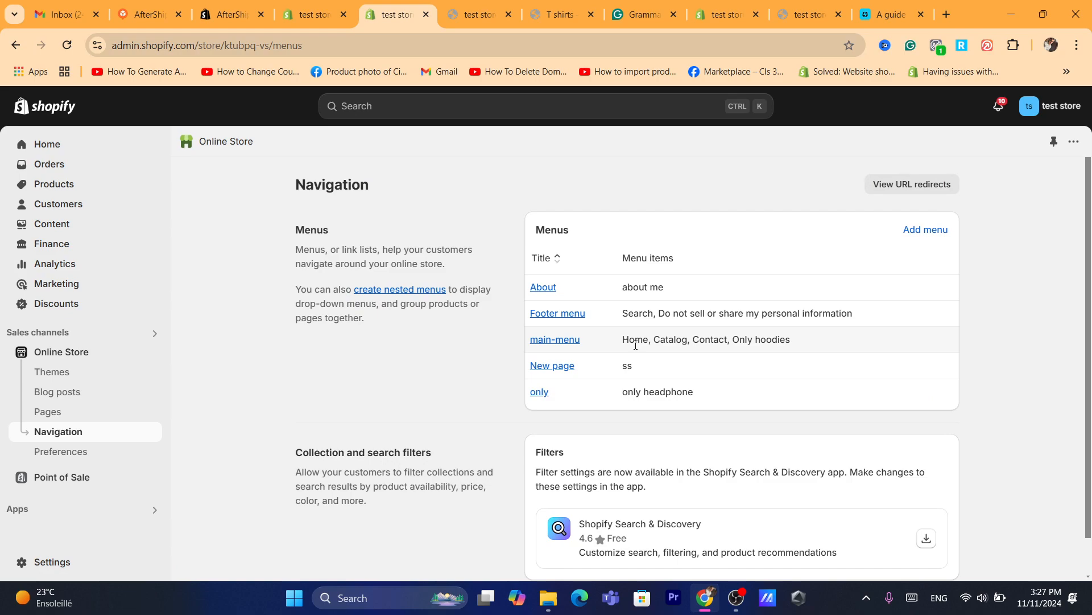
{"action": "left_click", "coordinate": [494, 7]}
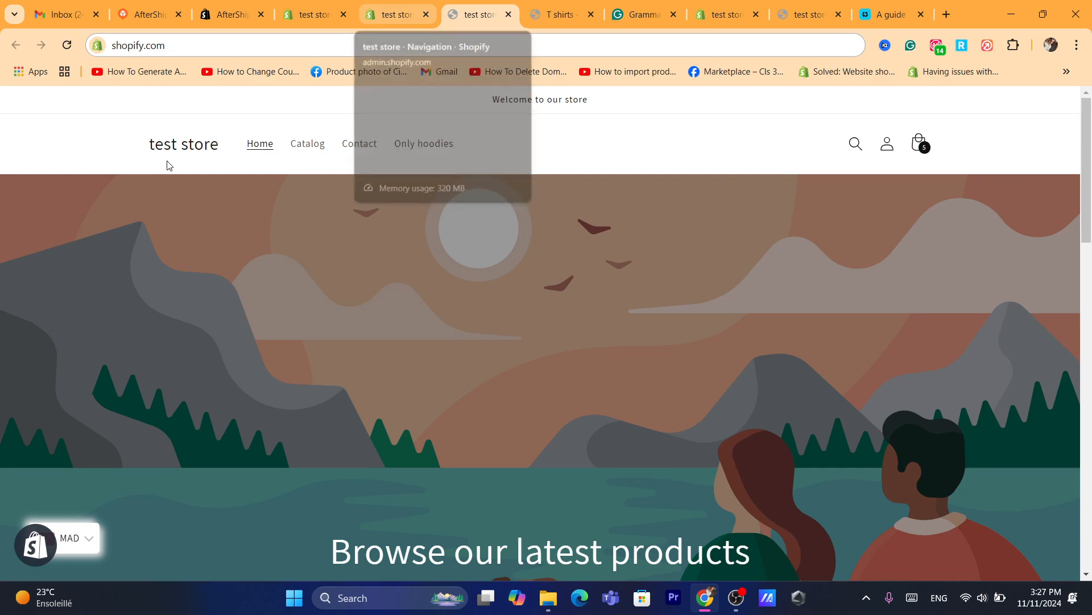
{"action": "left_click", "coordinate": [392, 14]}
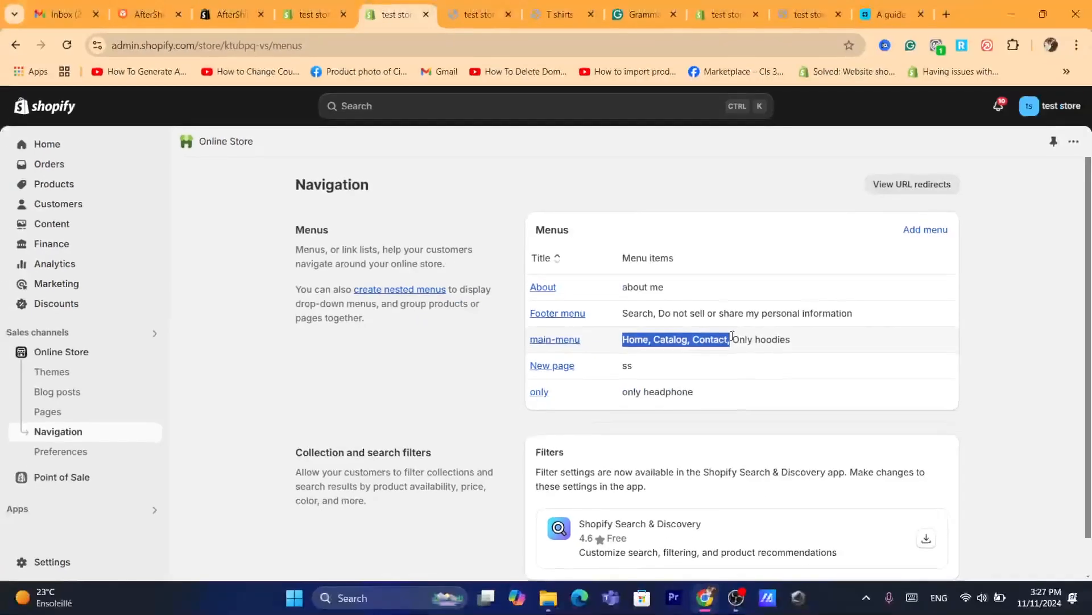
{"action": "left_click", "coordinate": [1019, 463]}
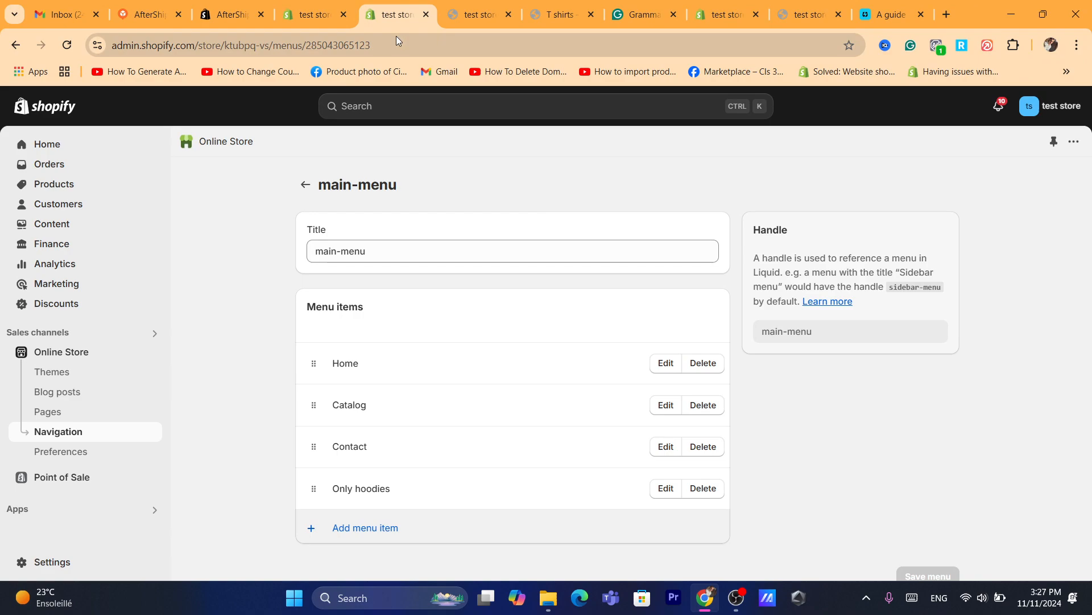
{"action": "left_click", "coordinate": [396, 36]}
{"action": "type", "text": "d"}
{"action": "left_click", "coordinate": [248, 398]}
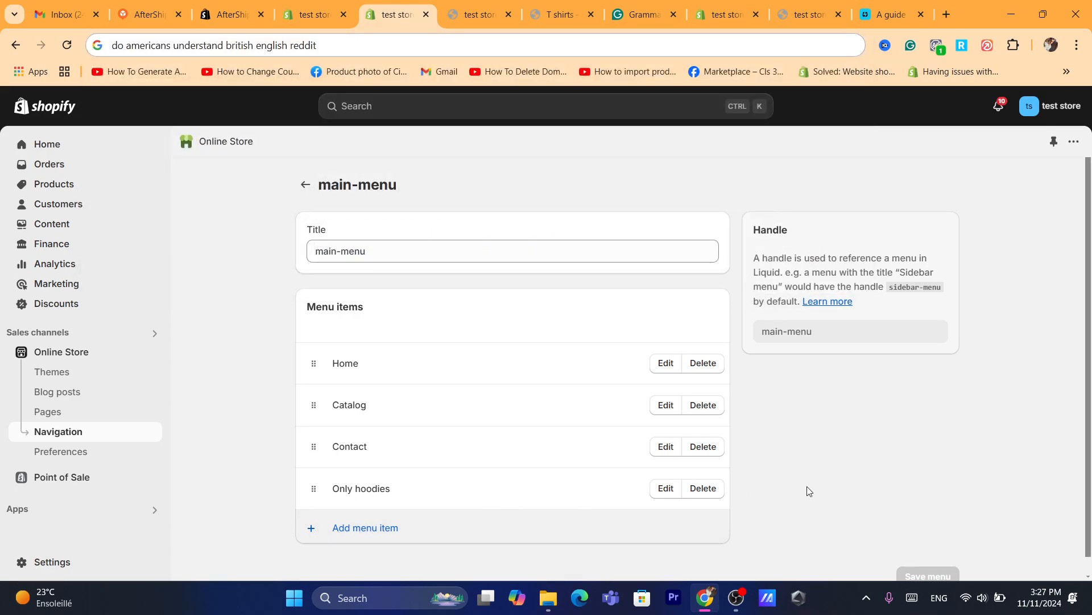
Replace the Only hoodies item in main-menu with an item named T shits linked to the T shirts page, and save the menu.
{"action": "left_click", "coordinate": [703, 488]}
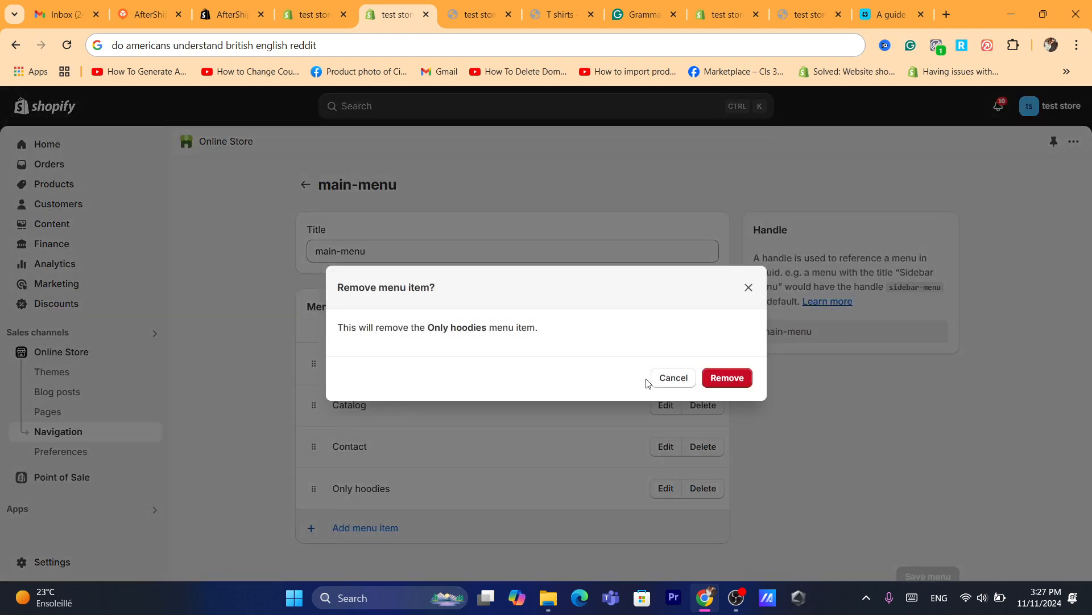
{"action": "left_click", "coordinate": [723, 376]}
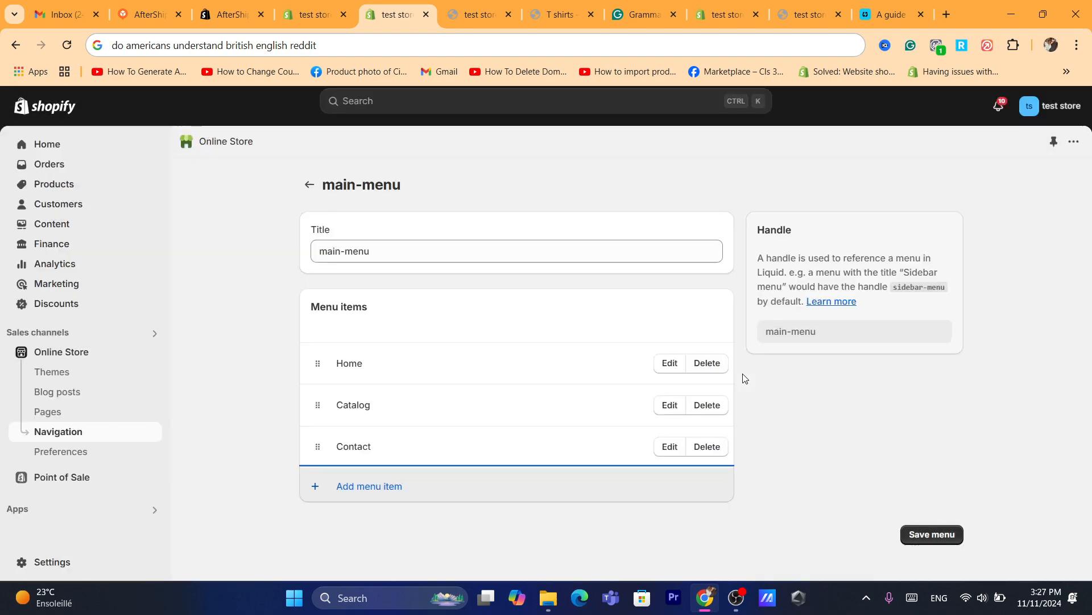
{"action": "left_click", "coordinate": [364, 495]}
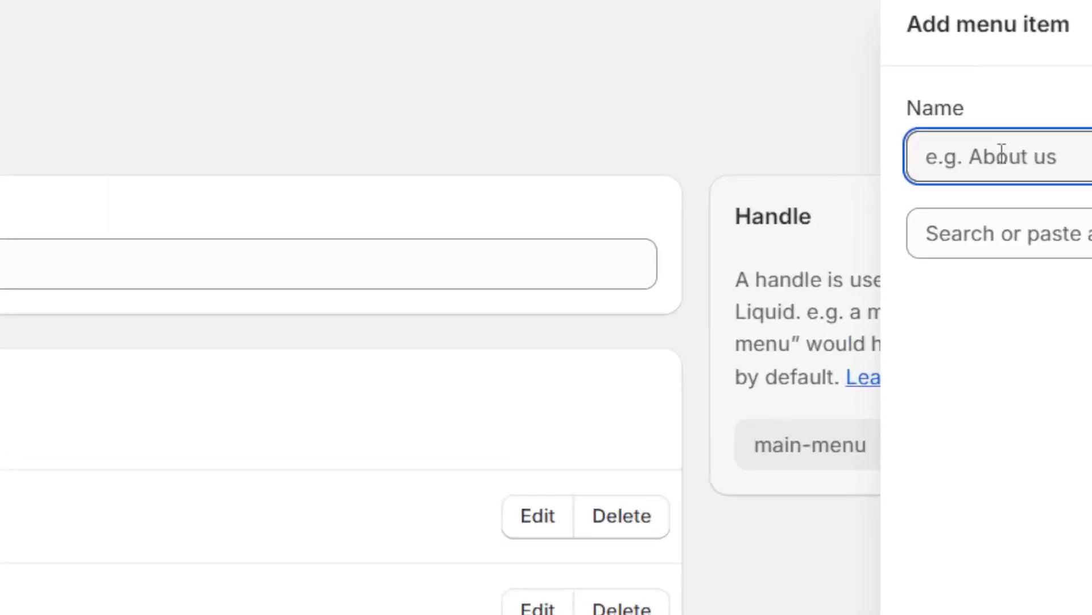
{"action": "type", "text": "T shity"}
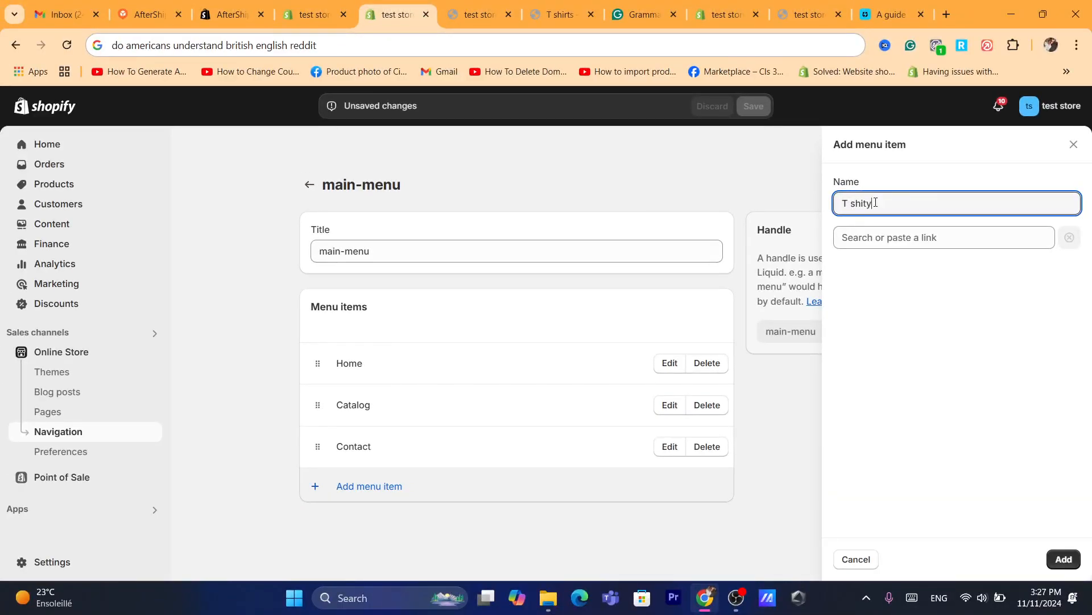
{"action": "left_click", "coordinate": [877, 237]}
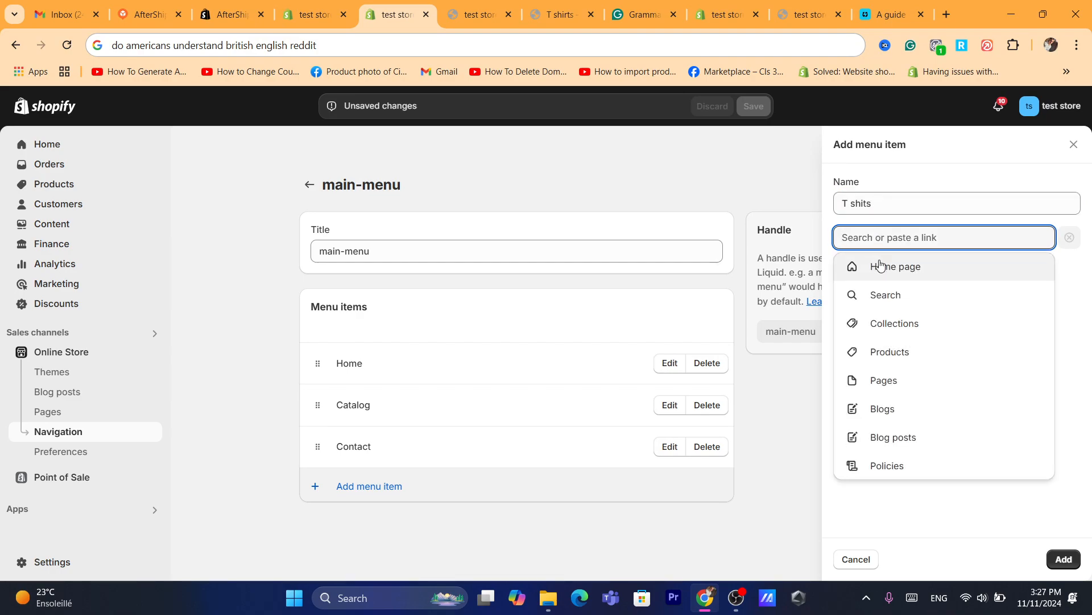
{"action": "left_click", "coordinate": [883, 386]}
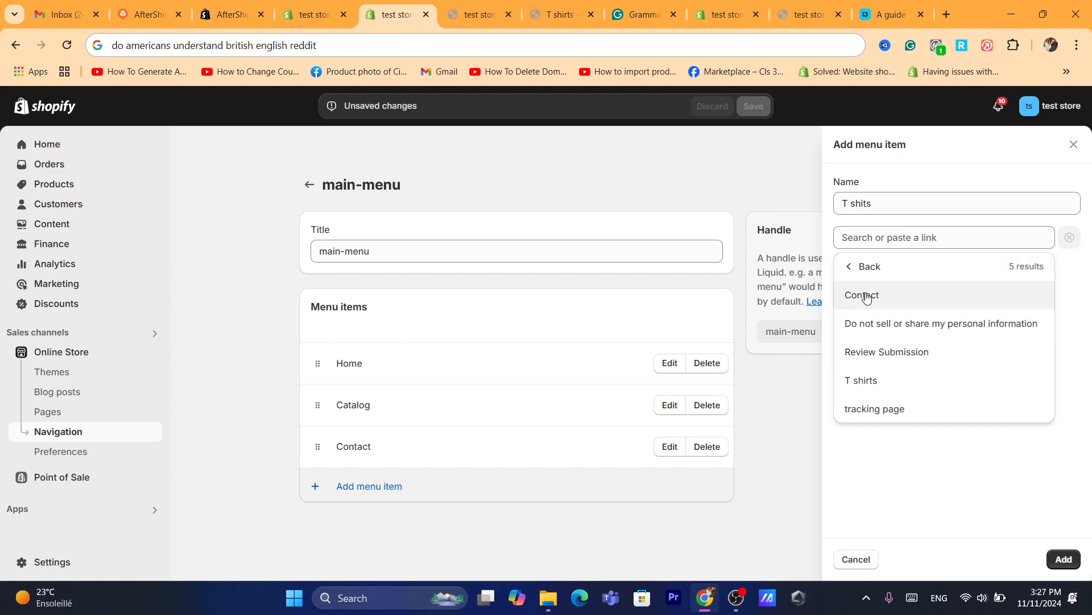
{"action": "left_click", "coordinate": [871, 387]}
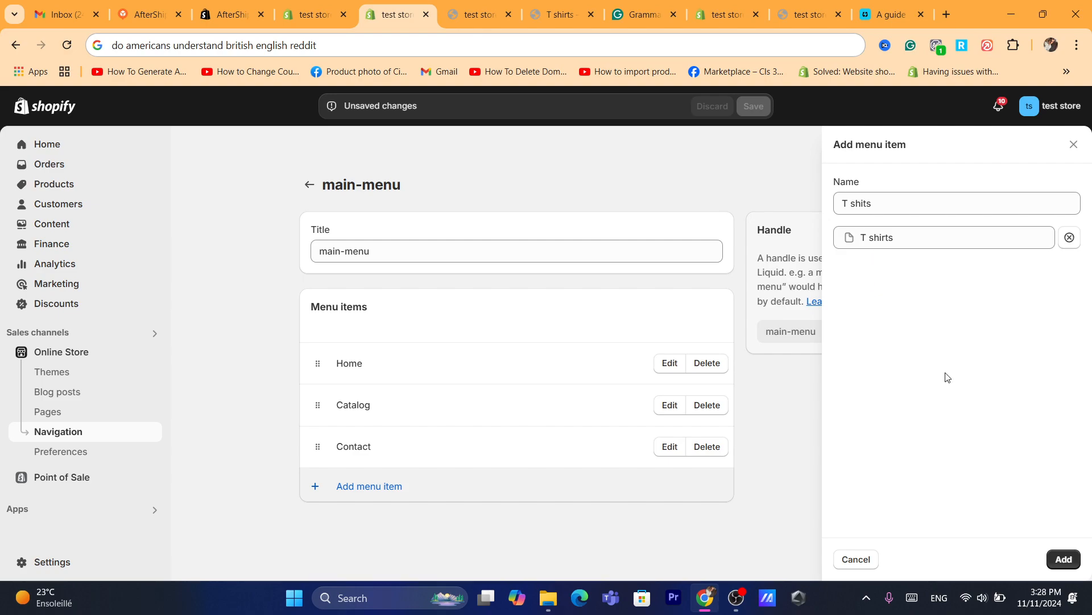
{"action": "left_click", "coordinate": [1064, 560]}
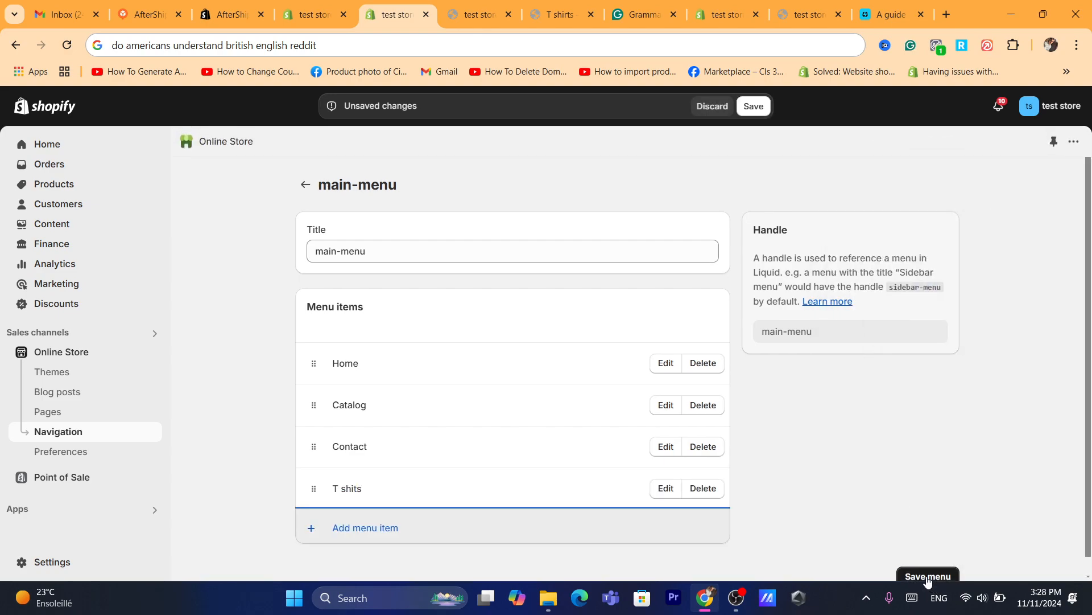
{"action": "left_click", "coordinate": [750, 111]}
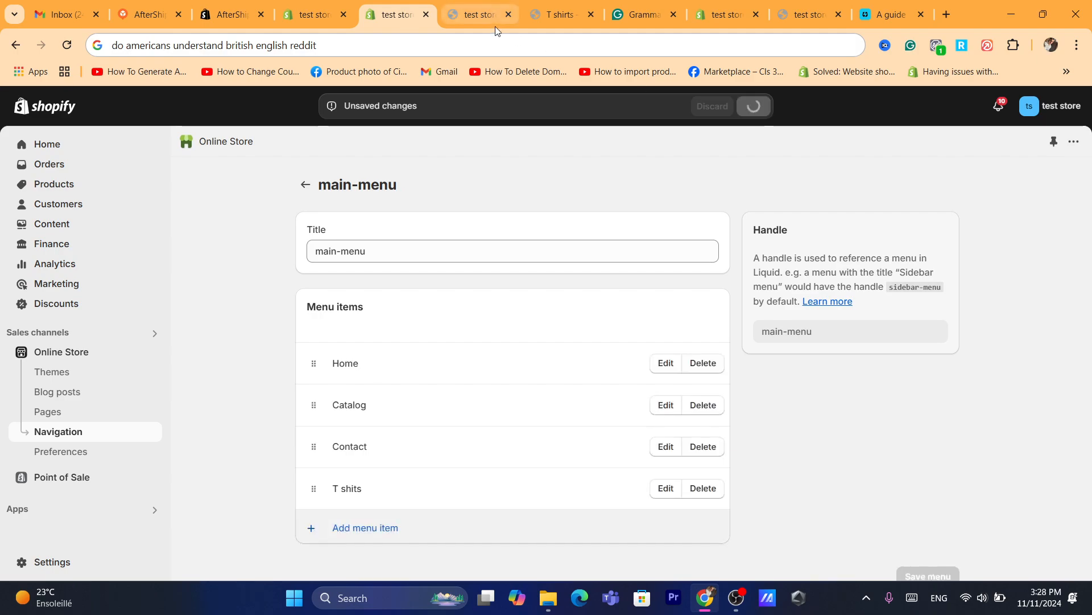
Reload the live storefront to check its header menu for the new item, and return to the main-menu settings.
{"action": "left_click", "coordinate": [494, 45]}
{"action": "type", "text": "s"}
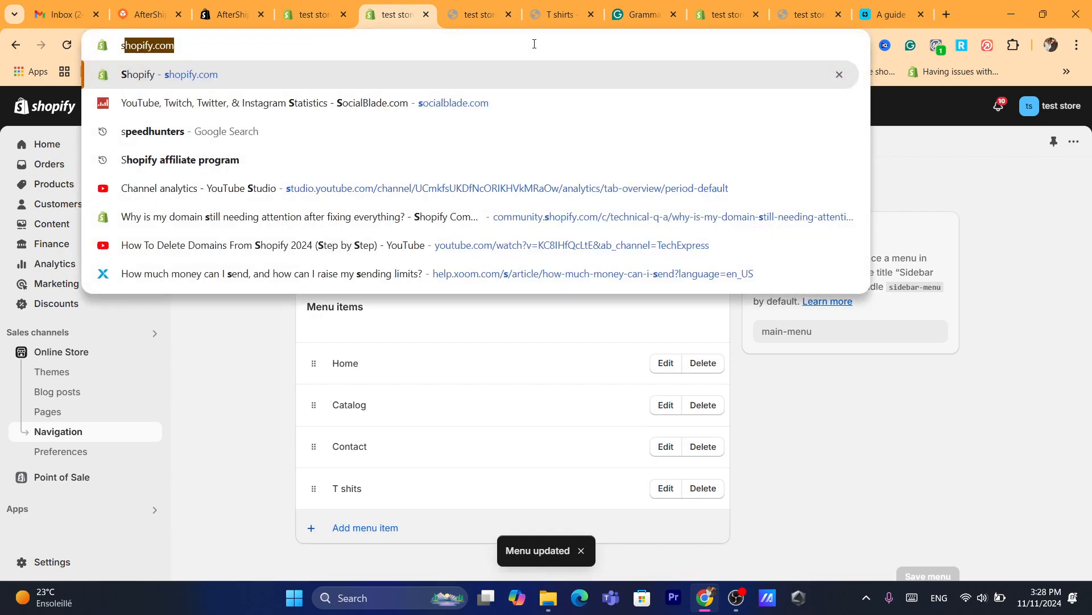
{"action": "left_click", "coordinate": [489, 13]}
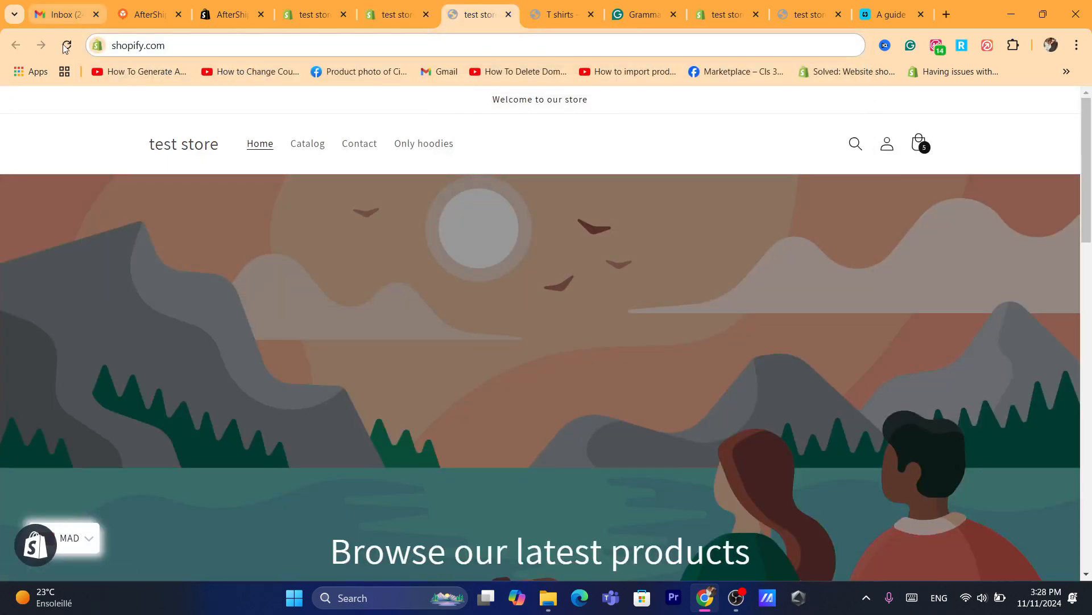
{"action": "left_click", "coordinate": [67, 46]}
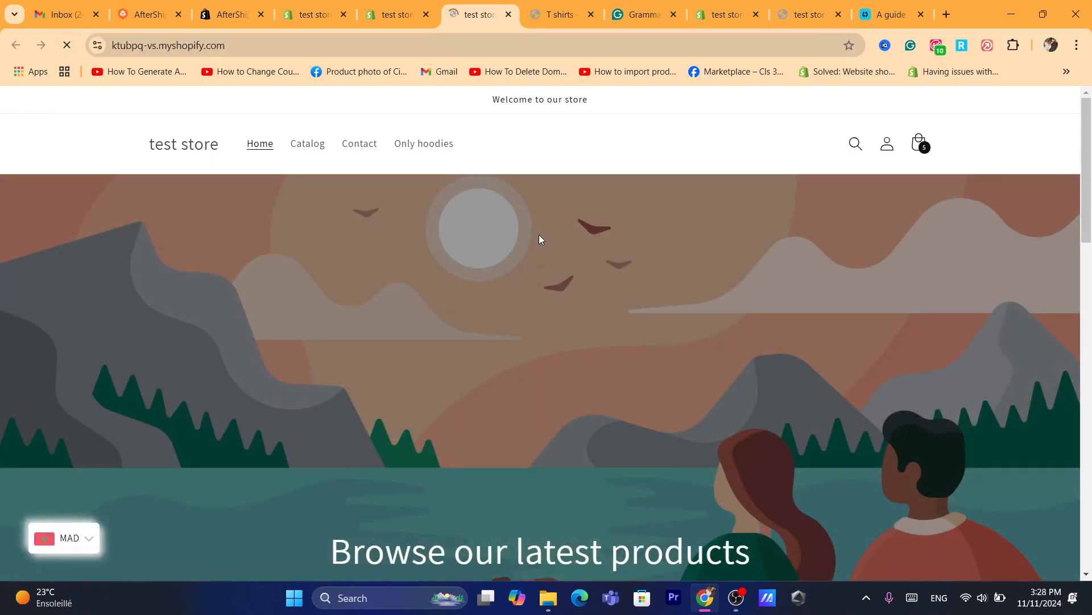
{"action": "mouse_move", "coordinate": [1087, 171]}
{"action": "left_mouse_down"}
{"action": "mouse_move", "coordinate": [1090, 463]}
{"action": "mouse_move", "coordinate": [1087, 171]}
{"action": "left_mouse_up"}
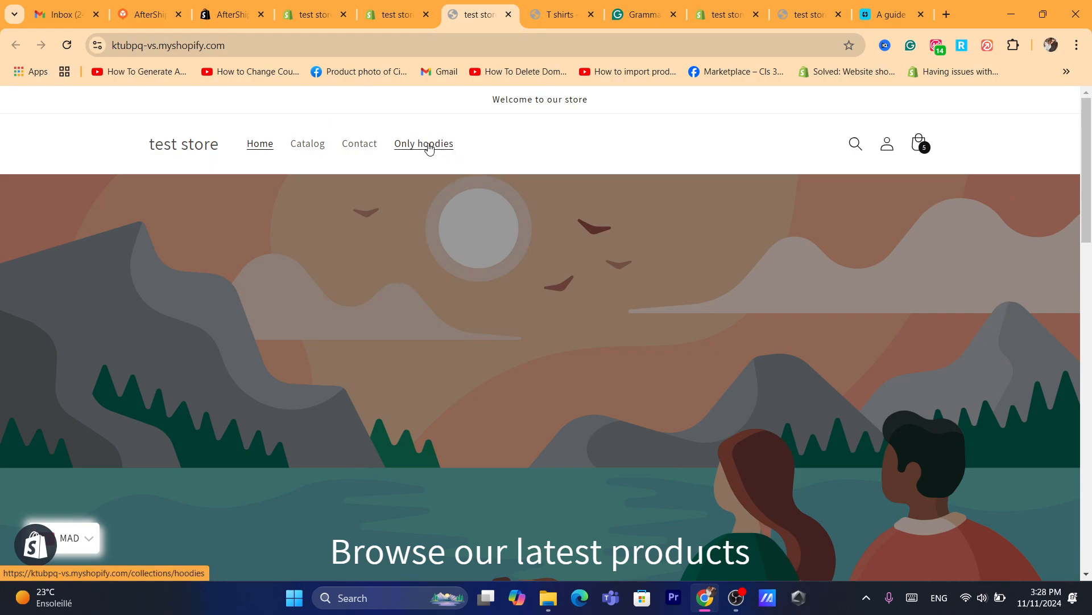
{"action": "left_click", "coordinate": [66, 45]}
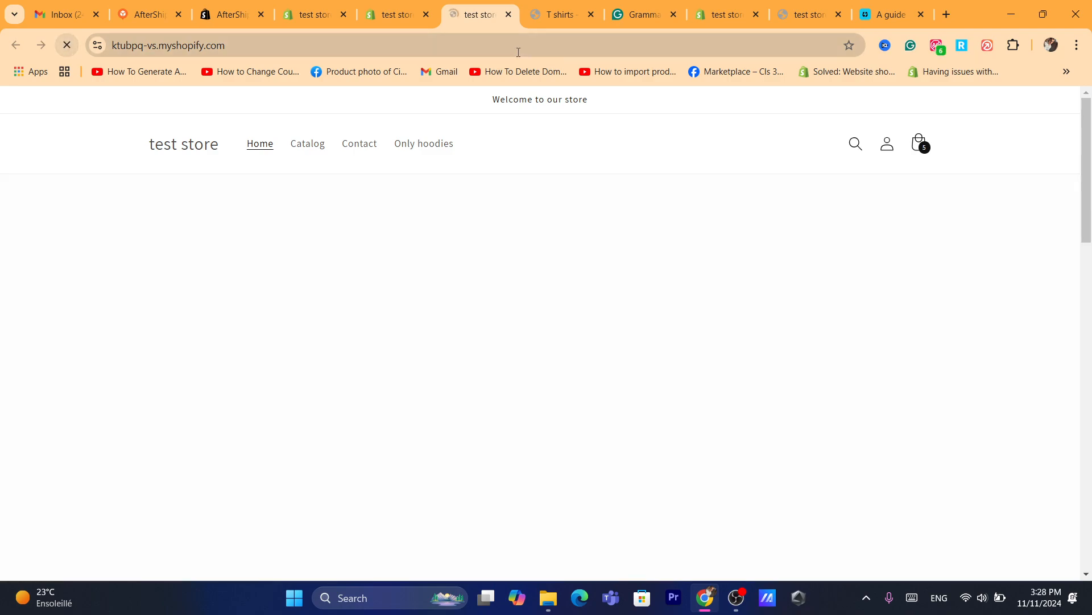
{"action": "left_click", "coordinate": [453, 46]}
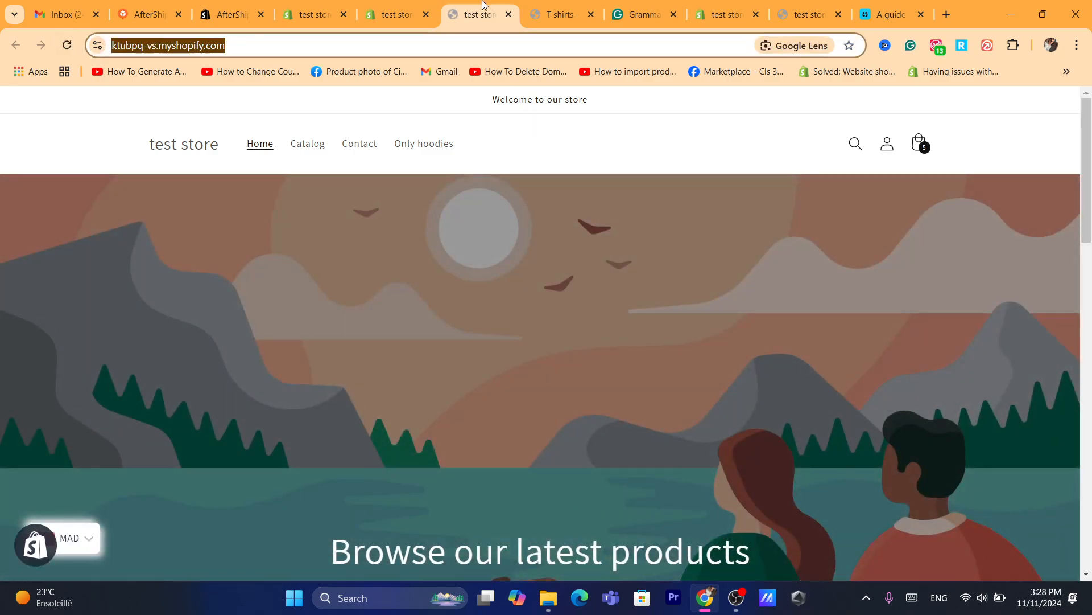
{"action": "left_click", "coordinate": [413, 5]}
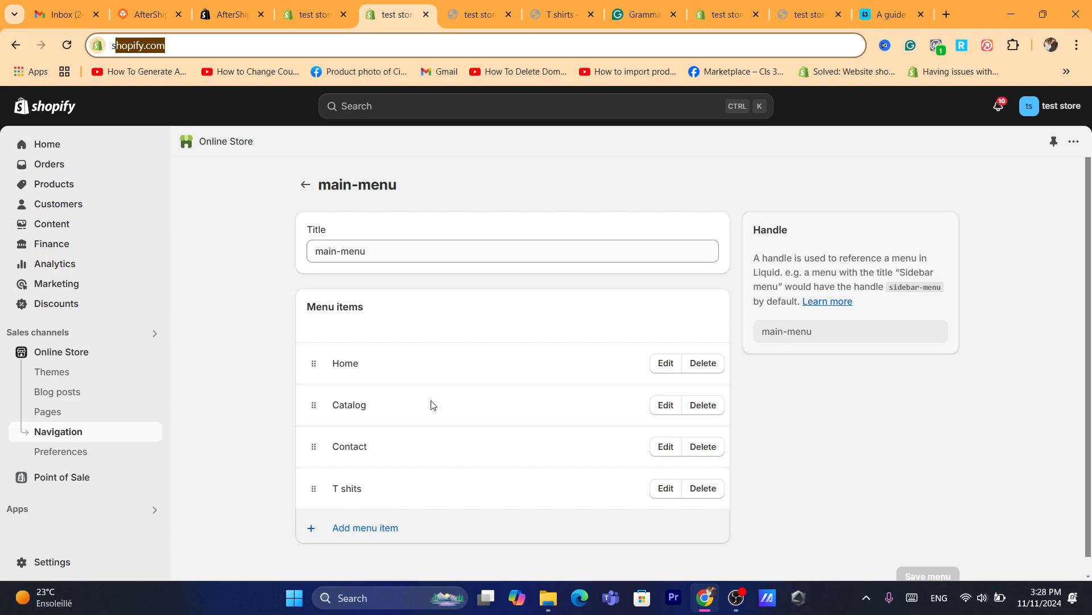
Refresh the live storefront, open the T shits page from its header menu, and look over the Featured collection section.
{"action": "left_click", "coordinate": [479, 14]}
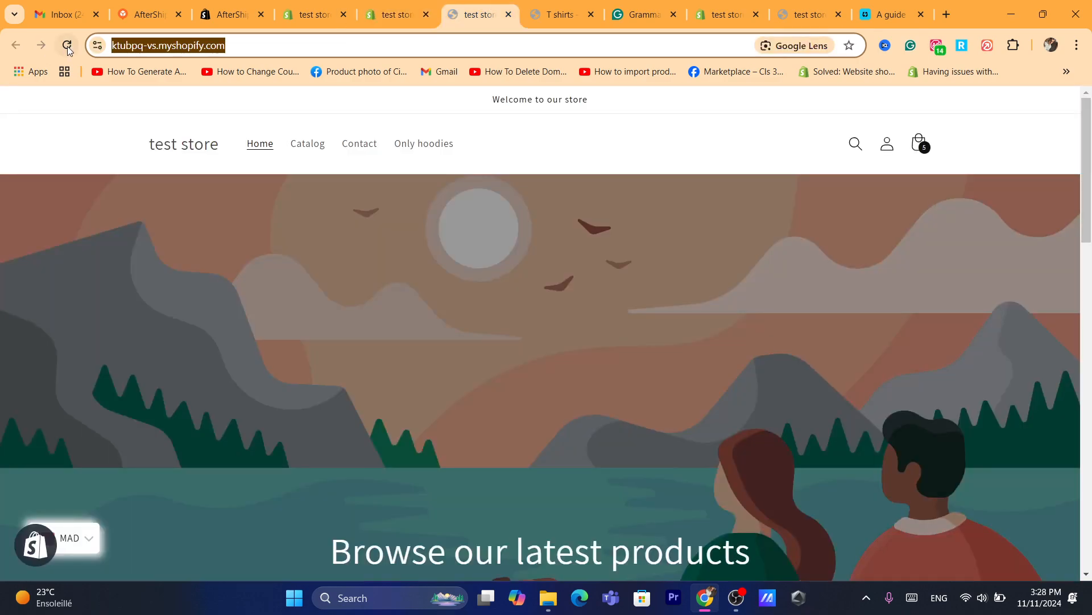
{"action": "left_click", "coordinate": [67, 47]}
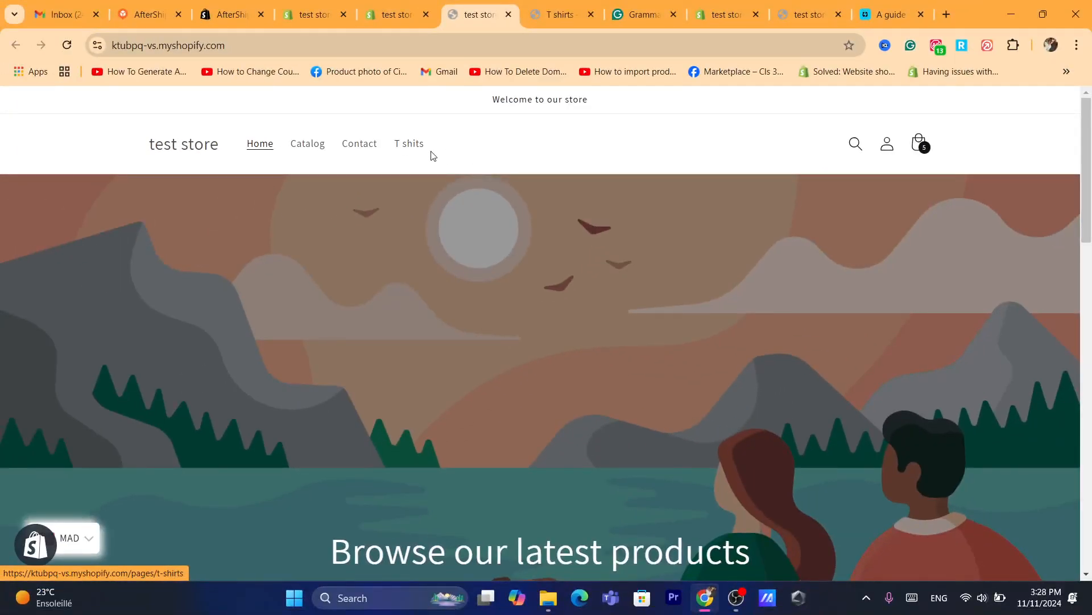
{"action": "left_click", "coordinate": [403, 153]}
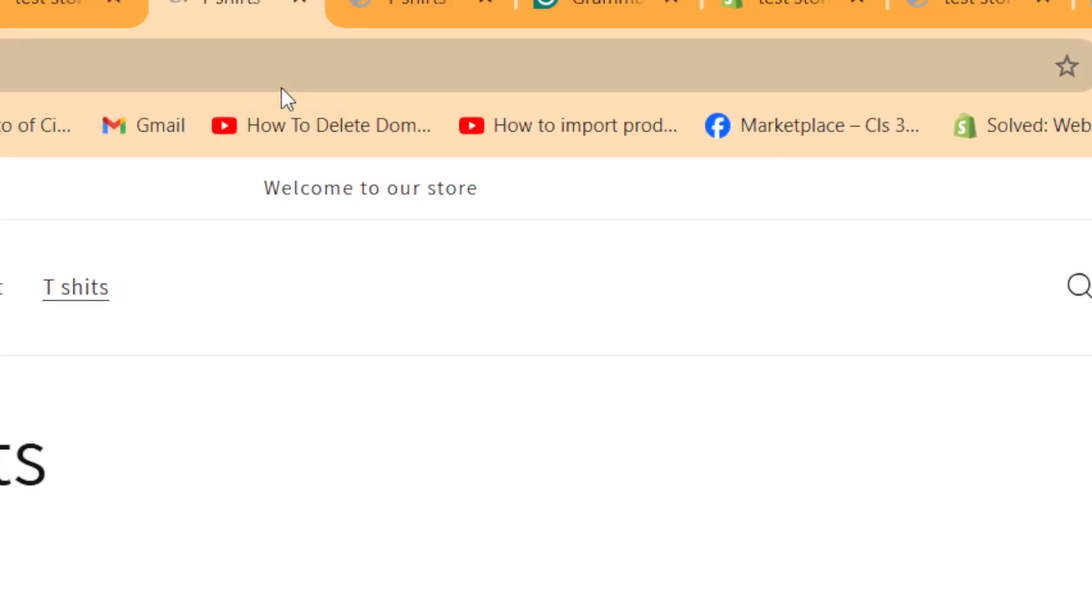
{"action": "left_click", "coordinate": [492, 45]}
{"action": "type", "text": "s"}
{"action": "key", "text": "Return"}
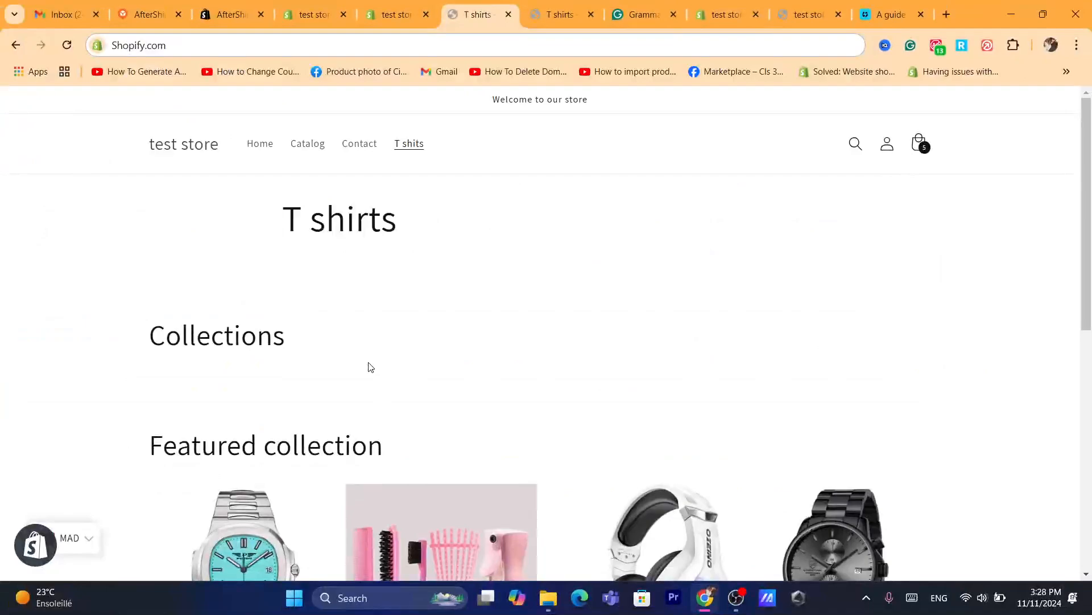
{"action": "scroll", "coordinate": [970, 213], "scroll_direction": "down", "scroll_amount": 10}
{"action": "scroll", "coordinate": [1011, 248], "scroll_direction": "up", "scroll_amount": 7}
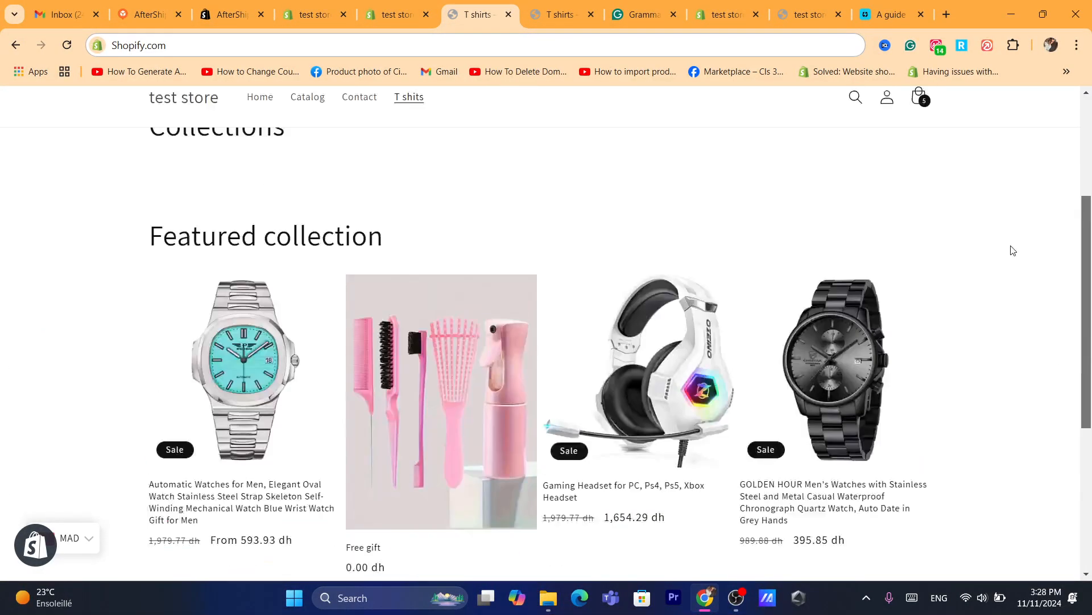
Open the Automatic Watches for Men product from the featured collection, look through its product page, and return to the T shirts page.
{"action": "left_click", "coordinate": [333, 381]}
{"action": "left_click", "coordinate": [432, 420]}
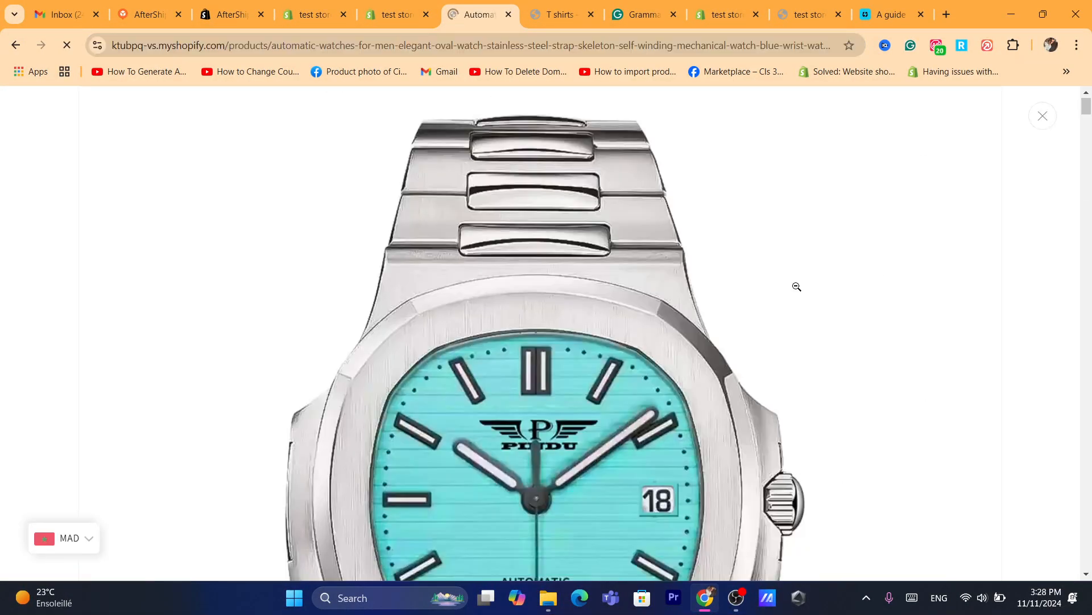
{"action": "left_click", "coordinate": [1091, 163]}
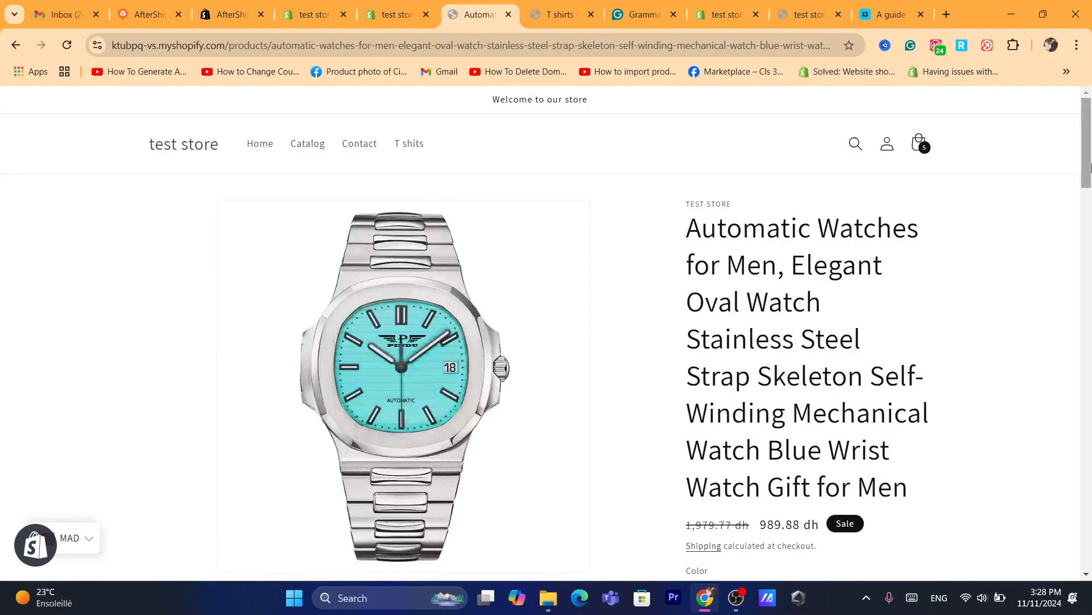
{"action": "left_click_drag", "start_coordinate": [1091, 169], "coordinate": [1091, 490]}
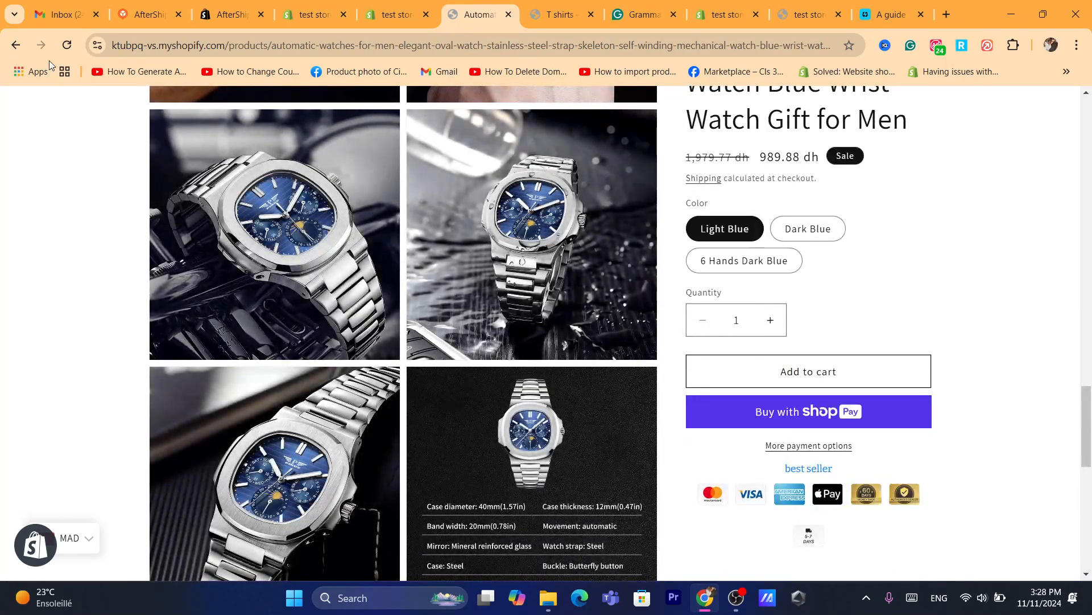
{"action": "left_click", "coordinate": [7, 46]}
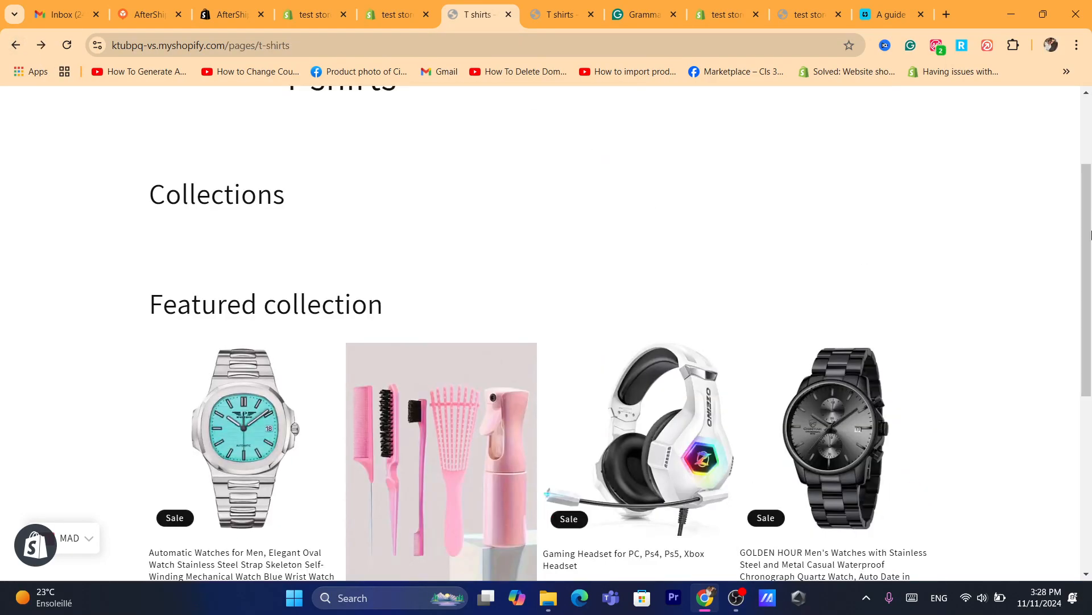
View all products of the featured collection from the T shirts page and look over the hoodies collection page.
{"action": "left_click_drag", "start_coordinate": [1091, 234], "coordinate": [1091, 376]}
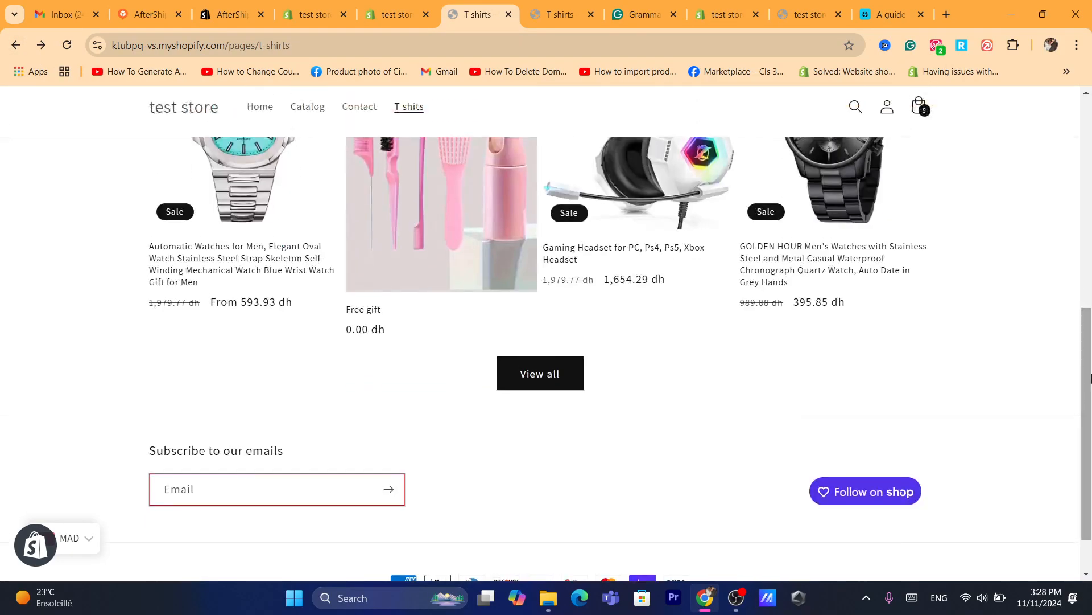
{"action": "left_click", "coordinate": [530, 378]}
{"action": "left_click_drag", "start_coordinate": [1091, 171], "coordinate": [982, 146]}
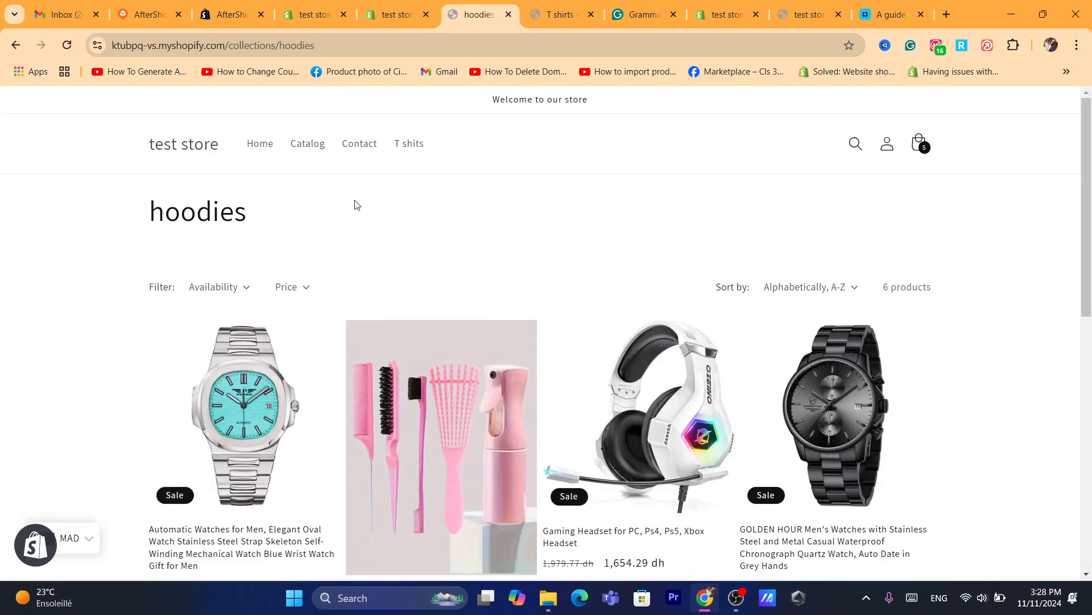
{"action": "left_click", "coordinate": [431, 54]}
{"action": "type", "text": "s"}
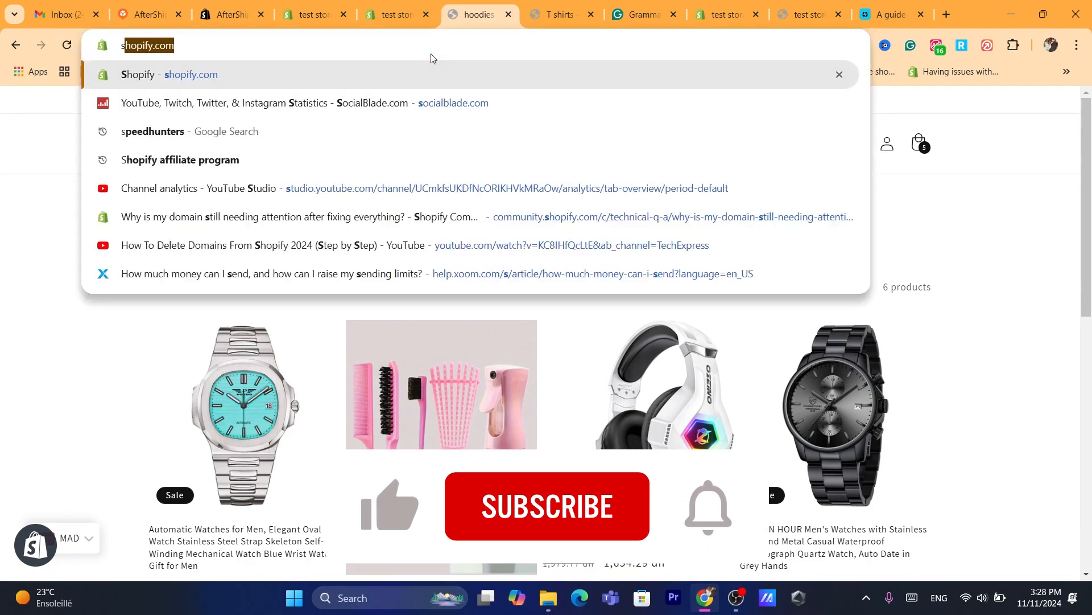
{"action": "key", "text": "Return"}
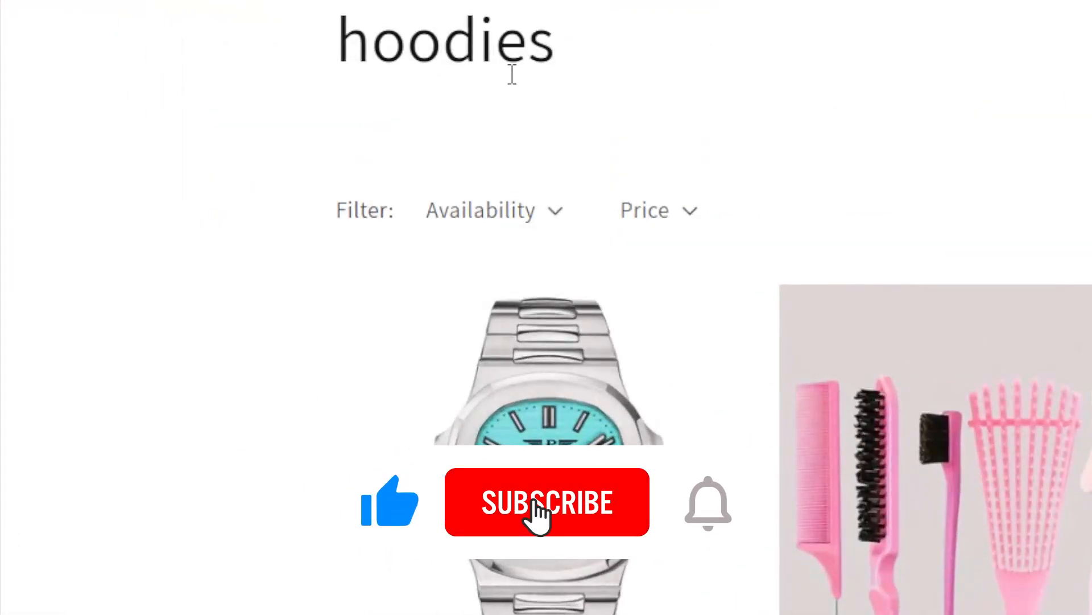
{"action": "double_click", "coordinate": [512, 74]}
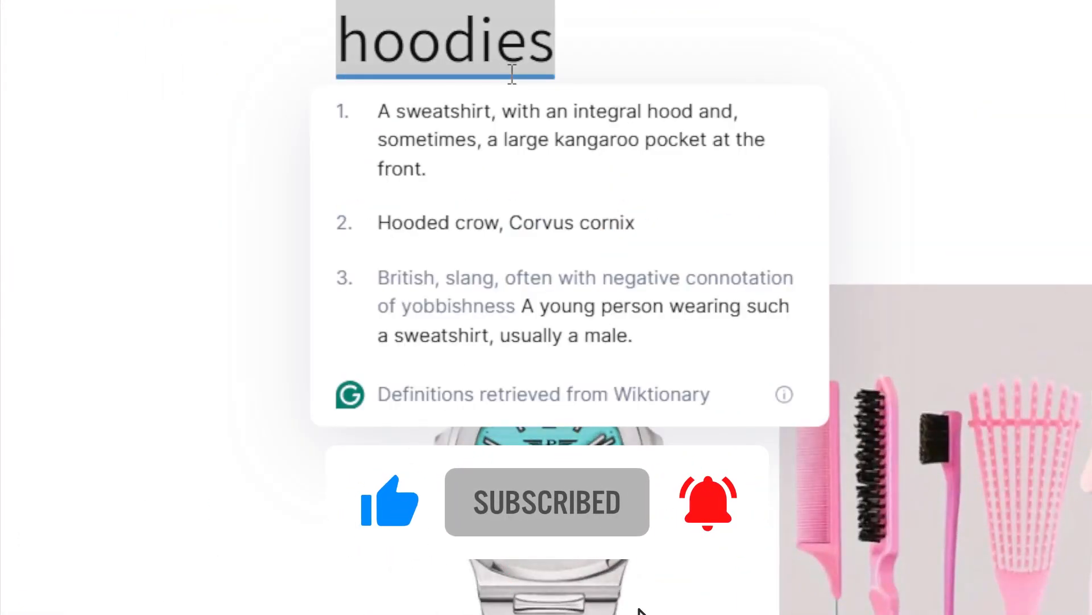